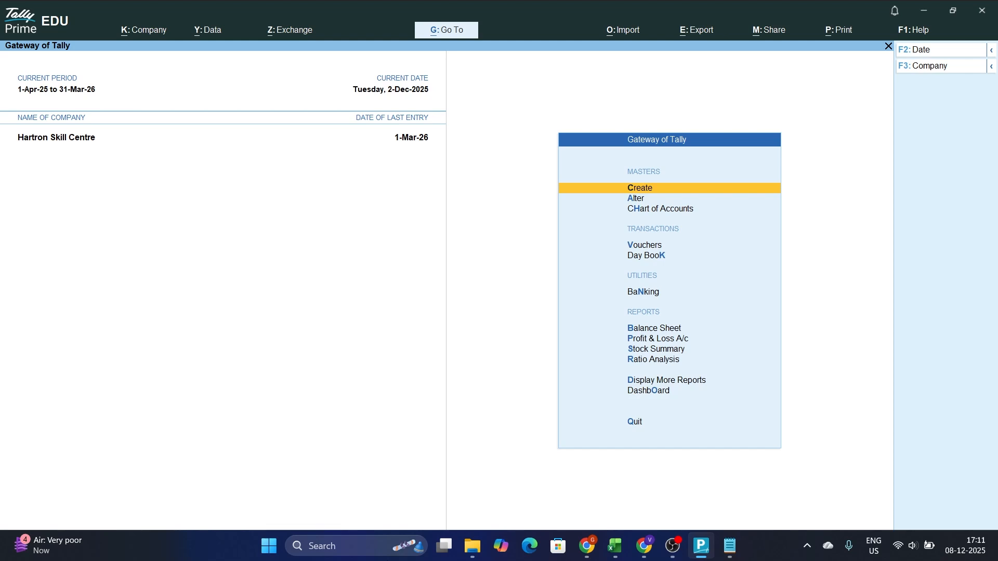
{"action": "key", "text": "alt"}
{"action": "key", "text": "alt+Tab"}
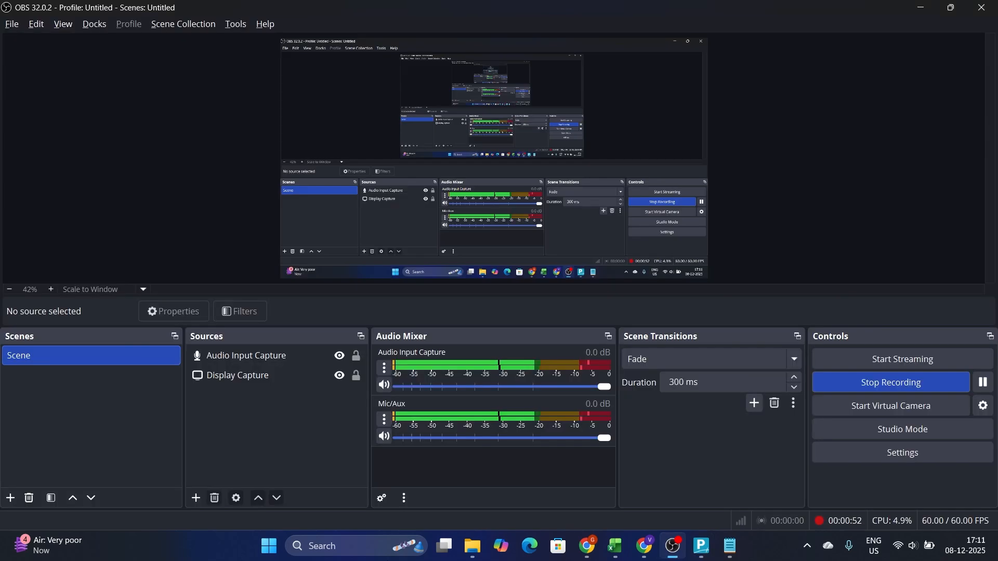
{"action": "key", "text": "alt+Tab"}
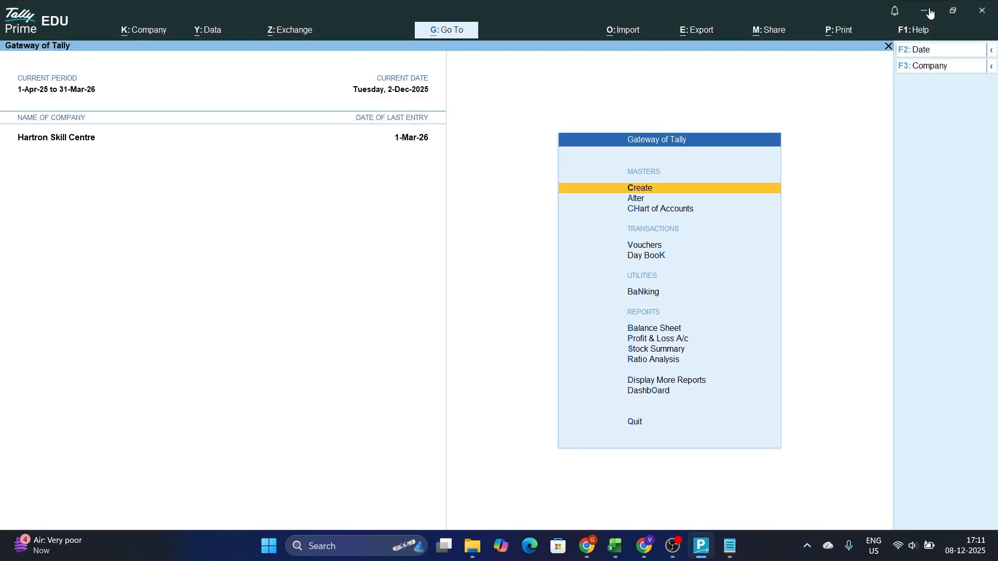
Minimize the open windows to reach the desktop and launch Paint
{"action": "left_click", "coordinate": [923, 13]}
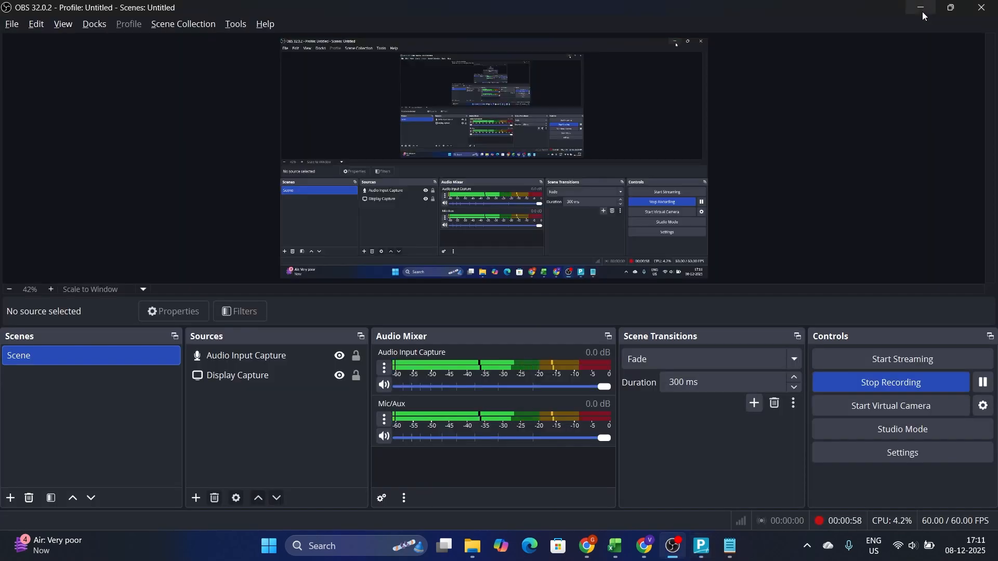
{"action": "left_click", "coordinate": [923, 9]}
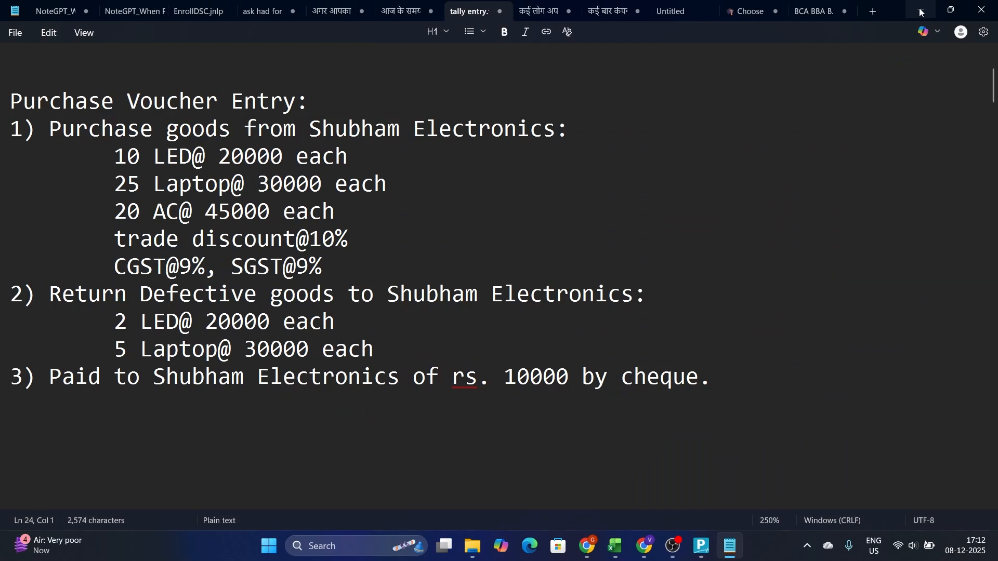
{"action": "left_click", "coordinate": [920, 10]}
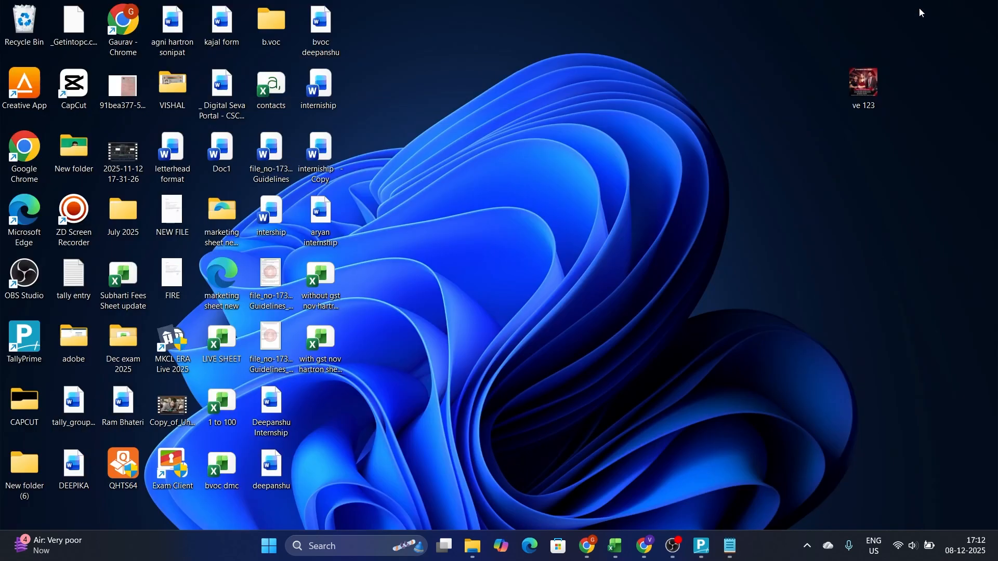
{"action": "left_click", "coordinate": [351, 537]}
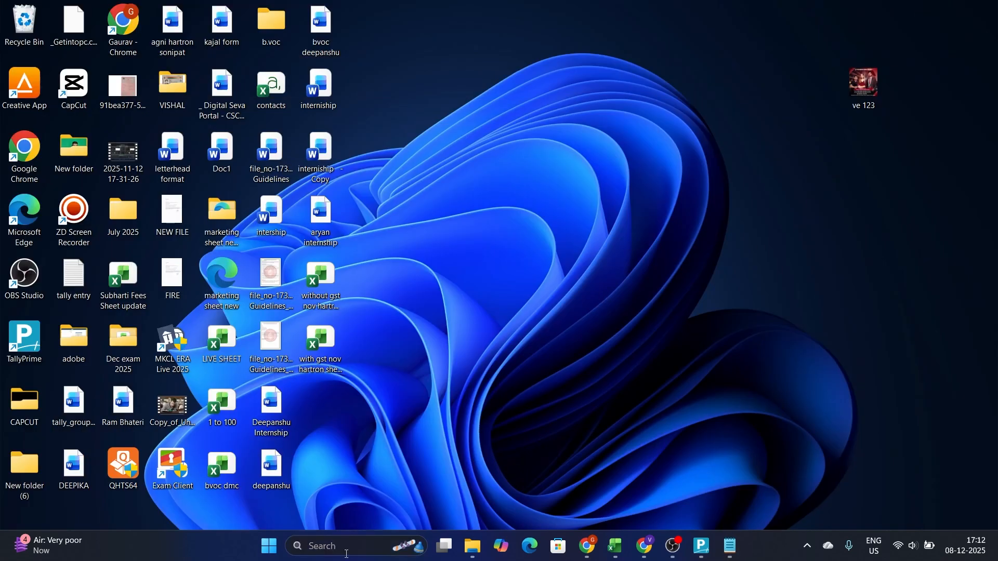
{"action": "type", "text": "PAINT"}
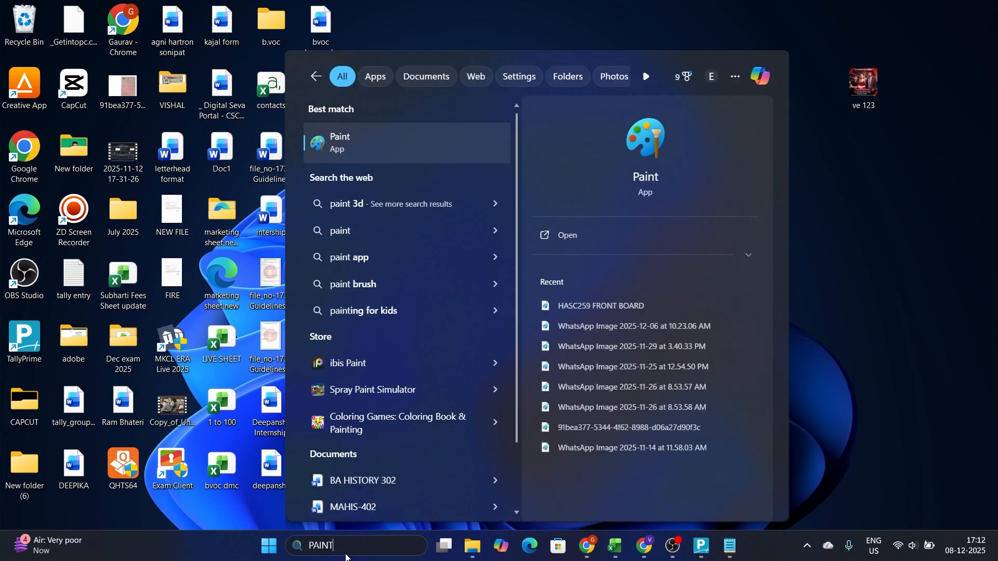
{"action": "left_click", "coordinate": [406, 146]}
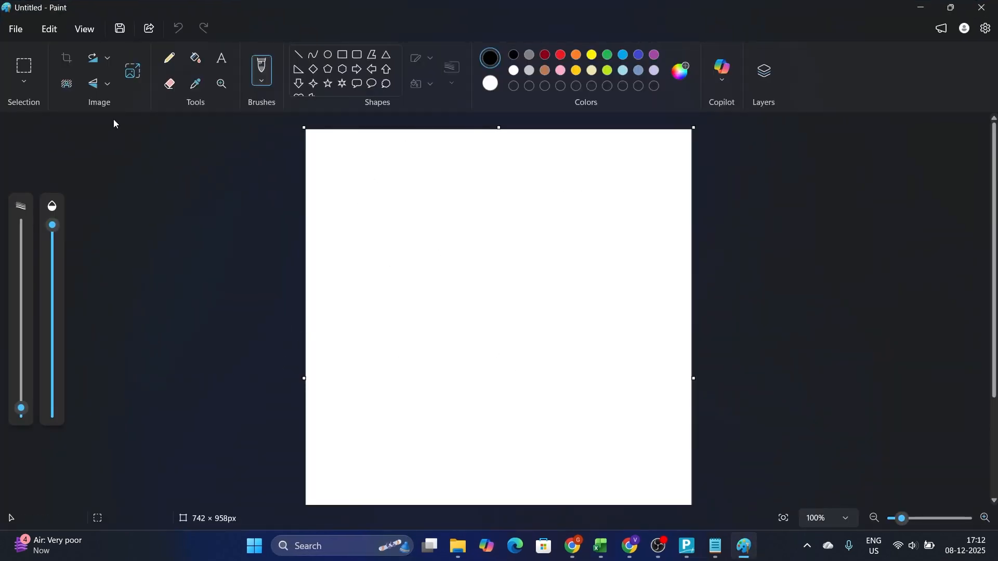
Draw a six-point star on the upper part of the canvas and widen it to about 710 × 440 px
{"action": "left_click", "coordinate": [343, 85]}
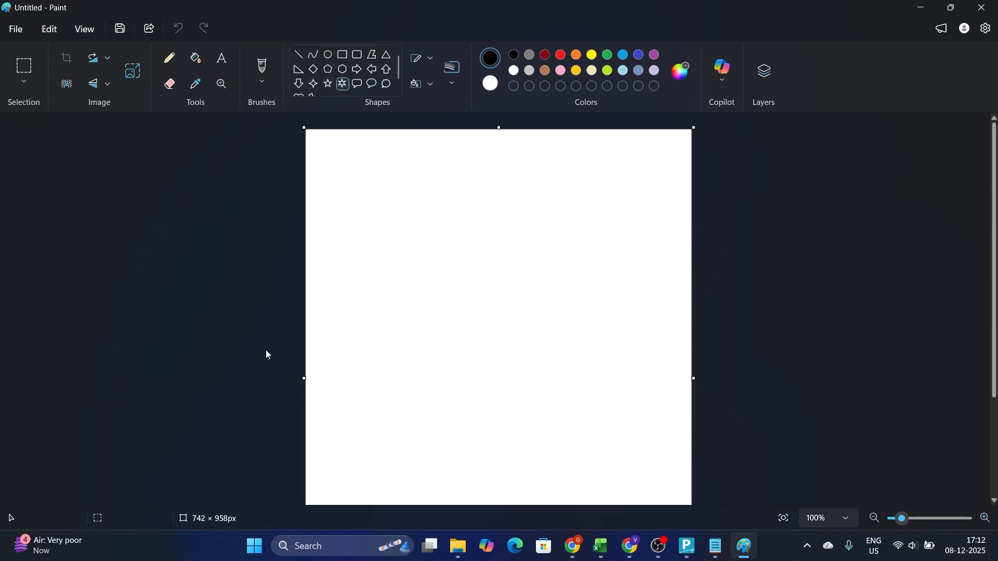
{"action": "left_click_drag", "start_coordinate": [367, 177], "coordinate": [680, 406]}
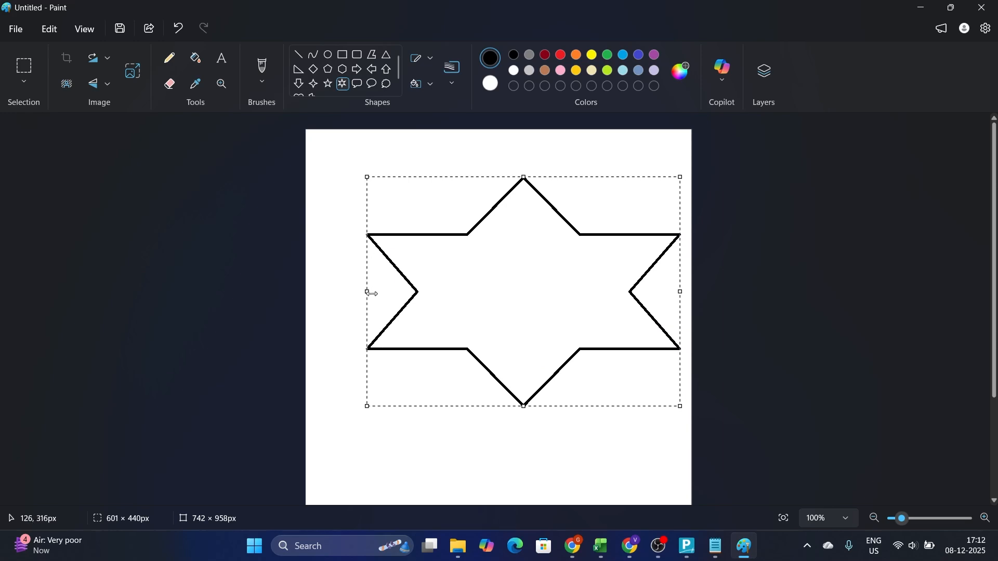
{"action": "left_click_drag", "start_coordinate": [369, 292], "coordinate": [310, 293]}
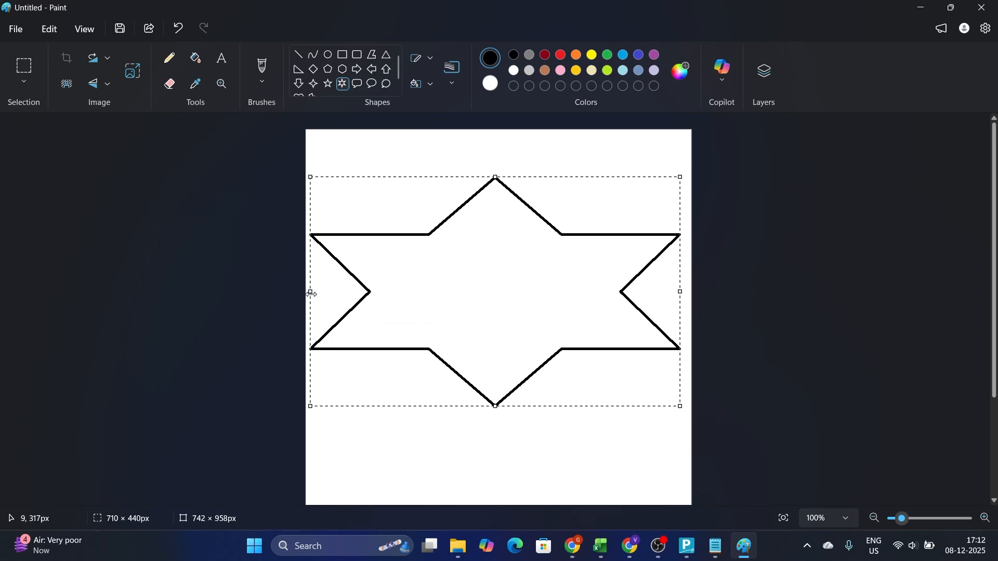
Place a text box about 474 px wide inside the star and set its Calibri font size to 36
{"action": "left_click", "coordinate": [222, 59]}
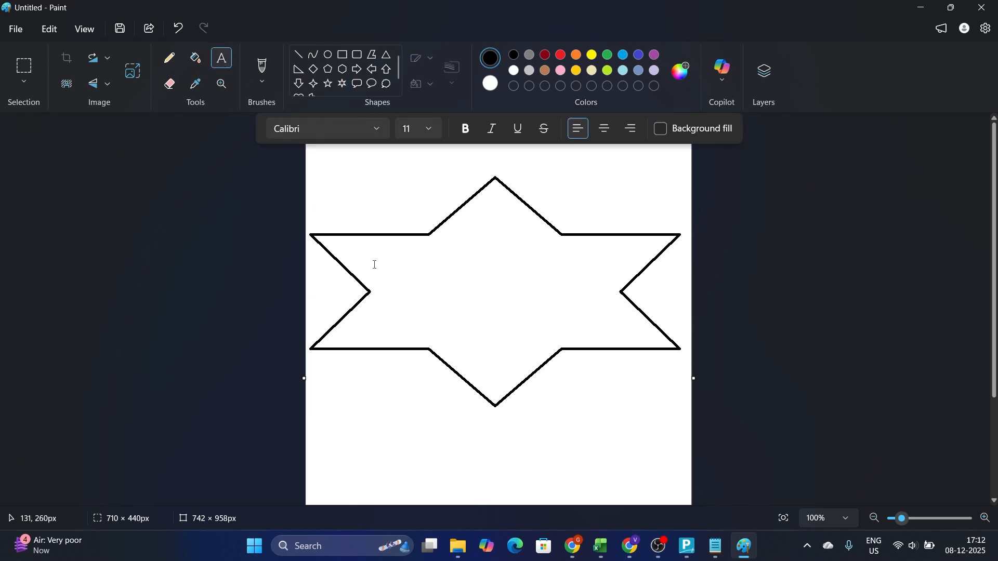
{"action": "left_click_drag", "start_coordinate": [374, 265], "coordinate": [622, 319]}
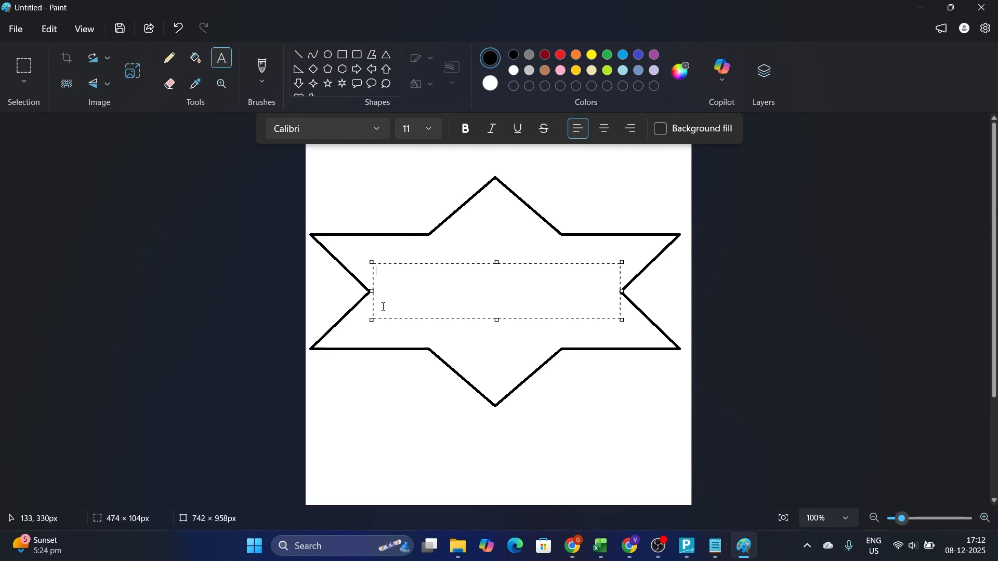
{"action": "key", "text": "ctrl+shift+period"}
{"action": "key", "text": "ctrl+shift+period"}
{"action": "key", "text": "ctrl+shift+period"}
{"action": "key", "text": "ctrl+shift+period"}
{"action": "key", "text": "ctrl+shift+period"}
{"action": "key", "text": "ctrl+shift+period"}
{"action": "key", "text": "ctrl+shift+period"}
{"action": "key", "text": "ctrl+shift+period"}
{"action": "key", "text": "ctrl+shift+period"}
{"action": "key", "text": "ctrl+shift+period"}
{"action": "key", "text": "ctrl+shift+period"}
{"action": "key", "text": "ctrl+shift+period"}
{"action": "key", "text": "ctrl+shift+period"}
{"action": "key", "text": "ctrl+shift+period"}
{"action": "key", "text": "ctrl+shift+period"}
{"action": "key", "text": "ctrl+shift+period"}
{"action": "type", "text": "H"}
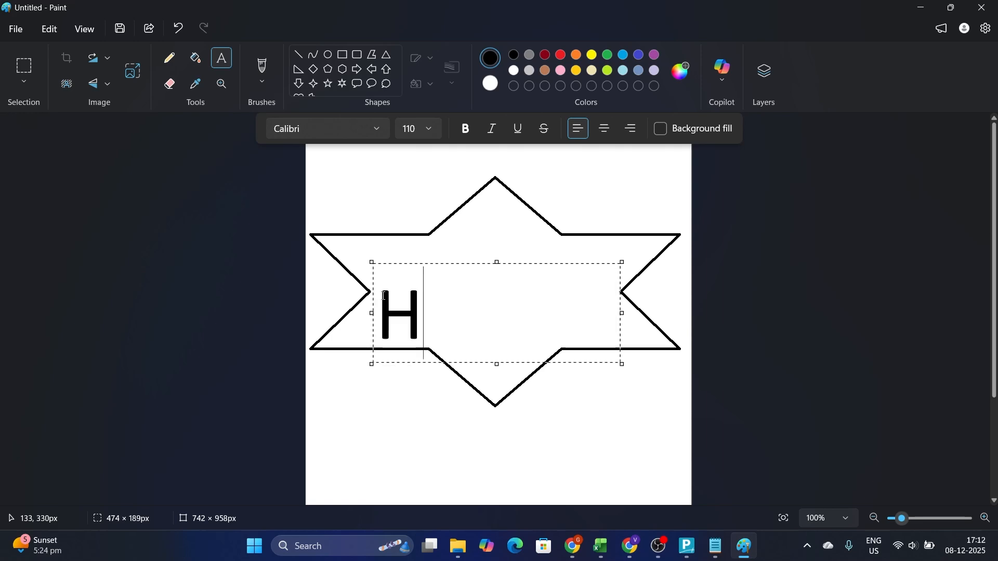
{"action": "key", "text": "BackSpace"}
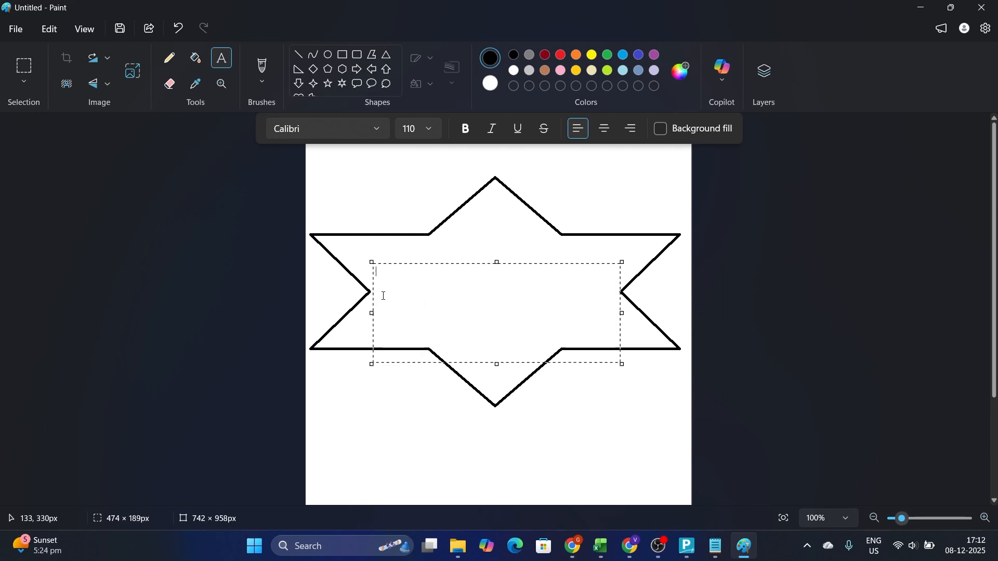
{"action": "key", "text": "ctrl+shift+comma"}
{"action": "key", "text": "ctrl+shift+comma"}
{"action": "key", "text": "ctrl+shift+comma"}
{"action": "key", "text": "ctrl+shift+comma"}
{"action": "key", "text": "ctrl+shift+comma"}
{"action": "key", "text": "ctrl+shift+comma"}
Enter the text "HARTRON SKILL CENTRE" in the star's text box and commit it to the canvas
{"action": "type", "text": "HARTRON SK"}
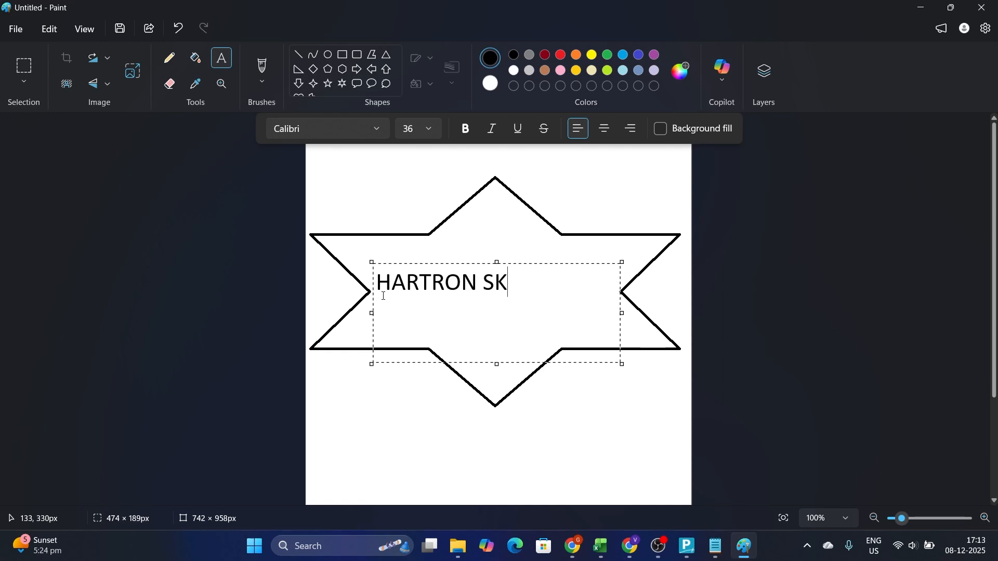
{"action": "type", "text": "ILL CENTRE"}
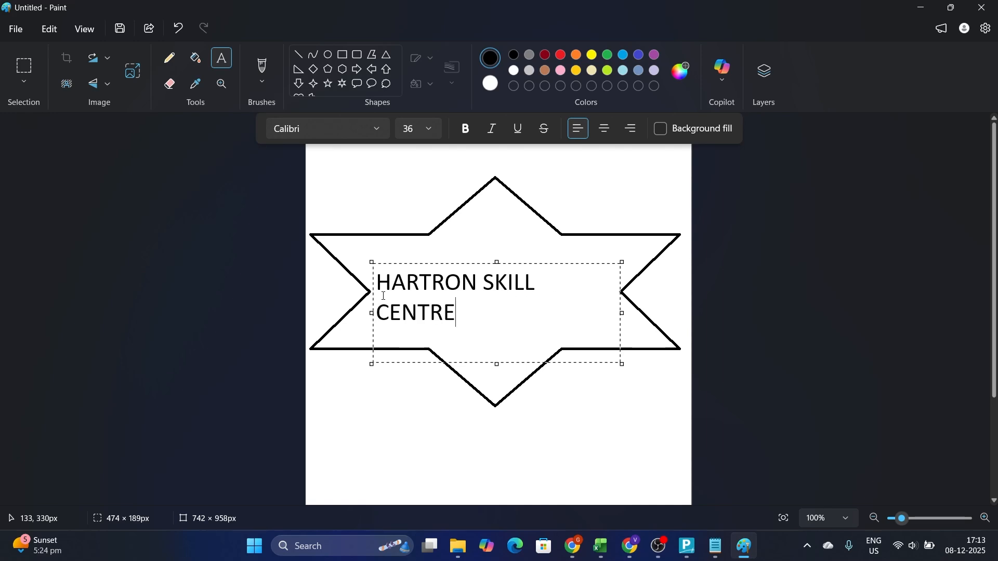
{"action": "left_click", "coordinate": [608, 192]}
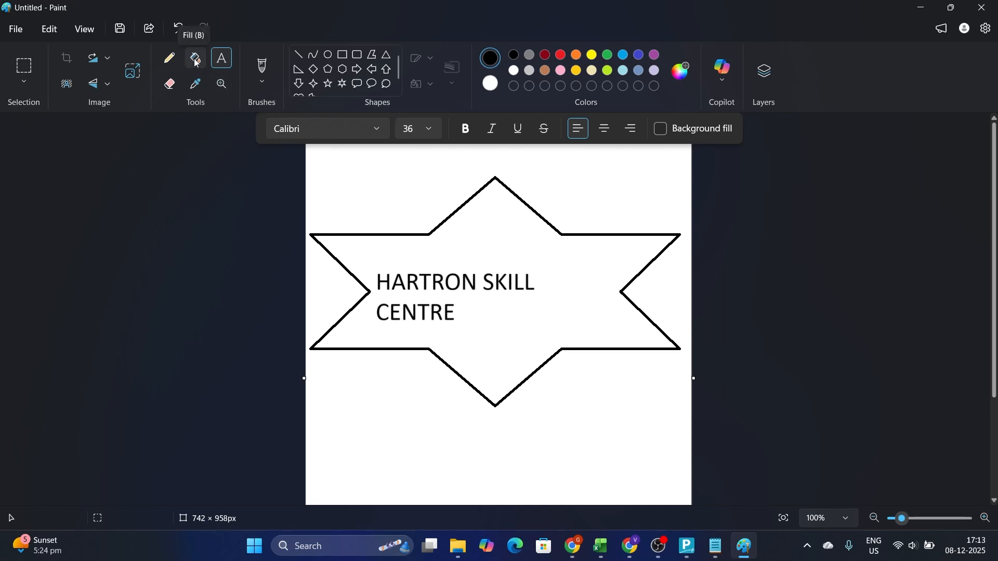
Fill the inside of the star with the turquoise blue palette colour
{"action": "left_click", "coordinate": [195, 60]}
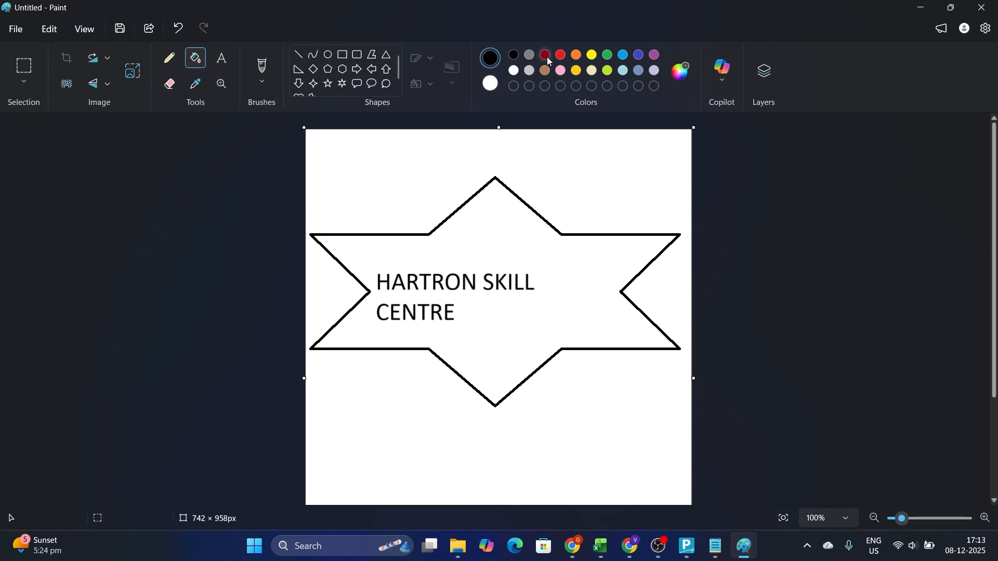
{"action": "left_click", "coordinate": [622, 56]}
{"action": "left_click", "coordinate": [567, 267]}
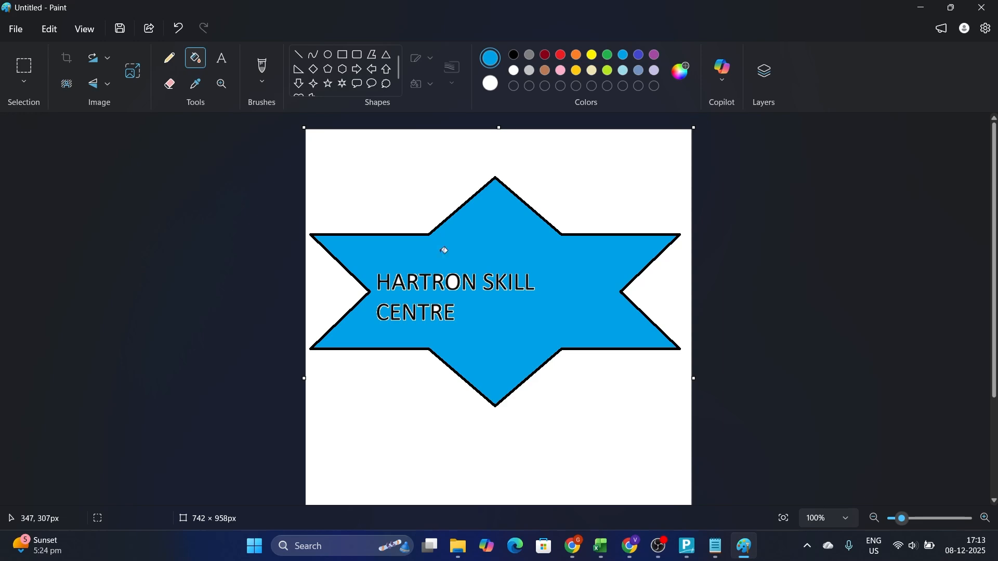
Start saving the star drawing as a new file
{"action": "left_click", "coordinate": [15, 32]}
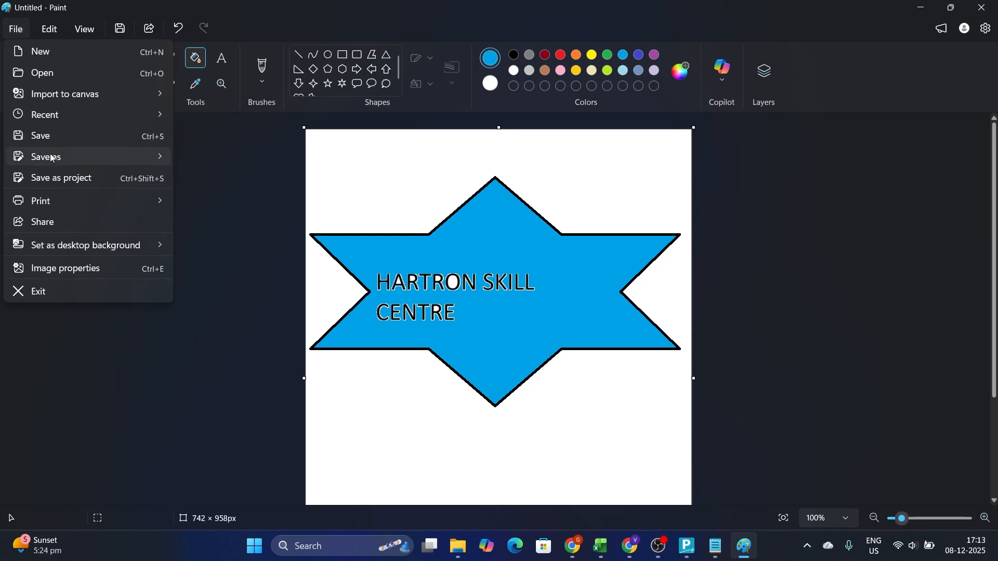
{"action": "left_click", "coordinate": [43, 136]}
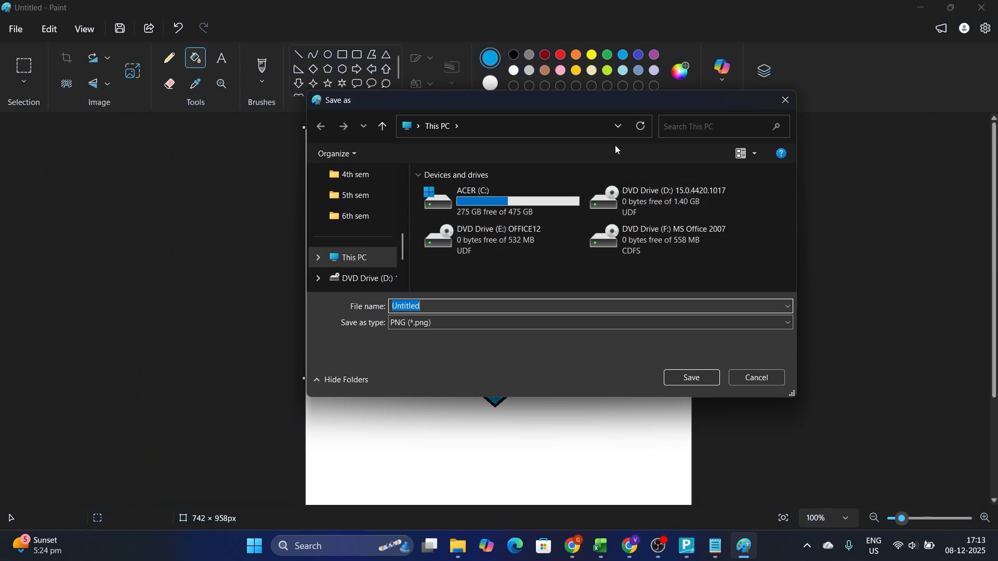
{"action": "left_click", "coordinate": [619, 130]}
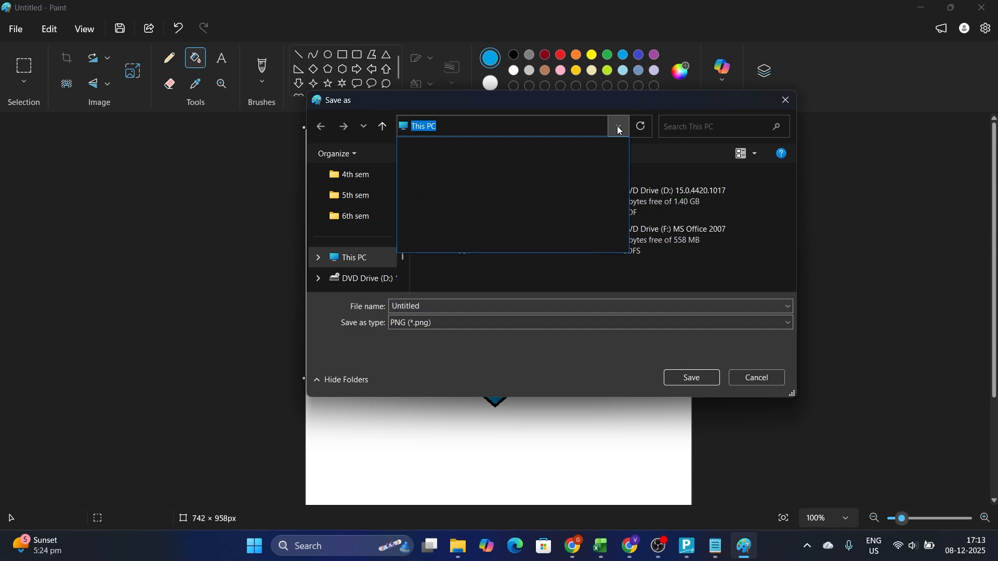
{"action": "left_click", "coordinate": [455, 127]}
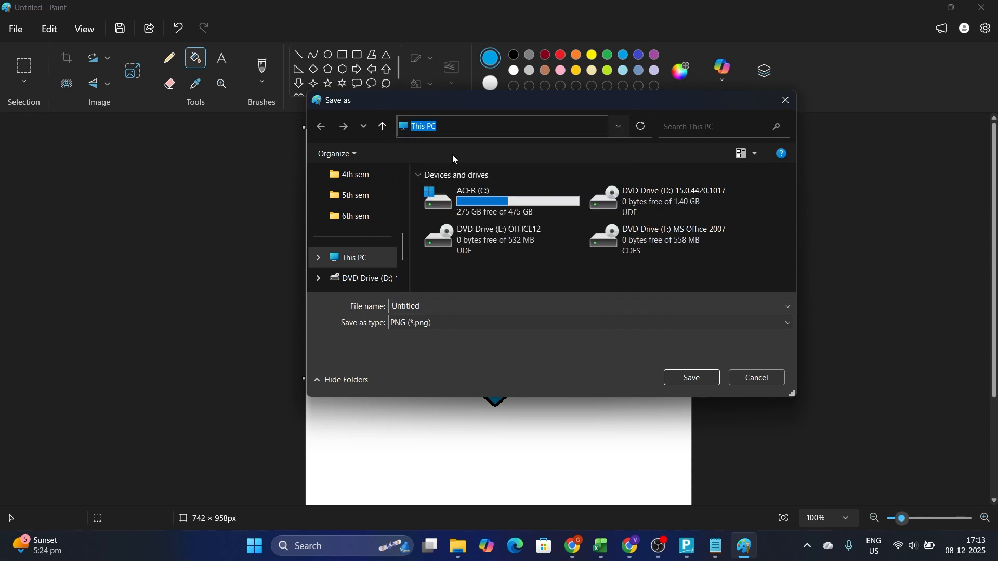
{"action": "left_click", "coordinate": [356, 155]}
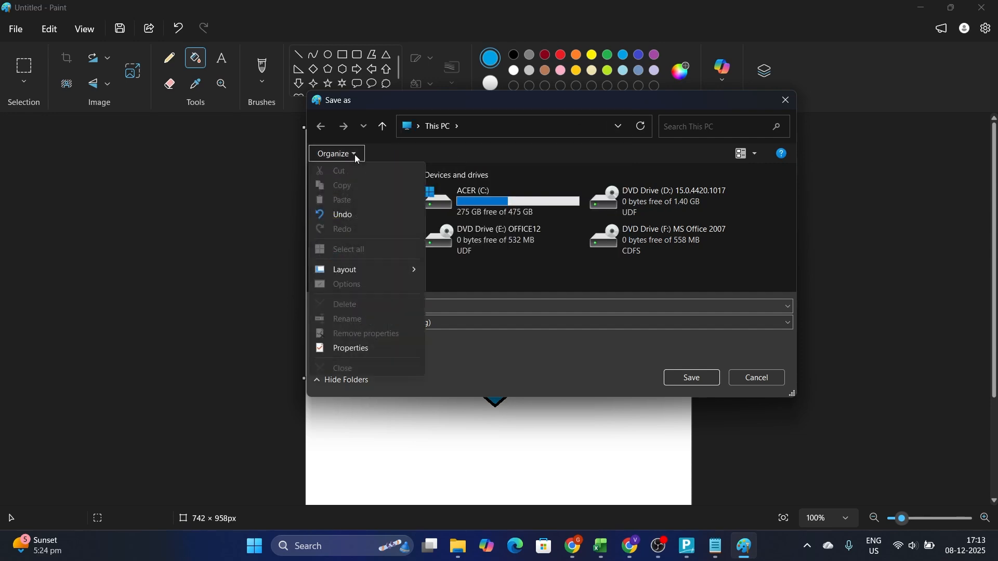
{"action": "left_click", "coordinate": [501, 269]}
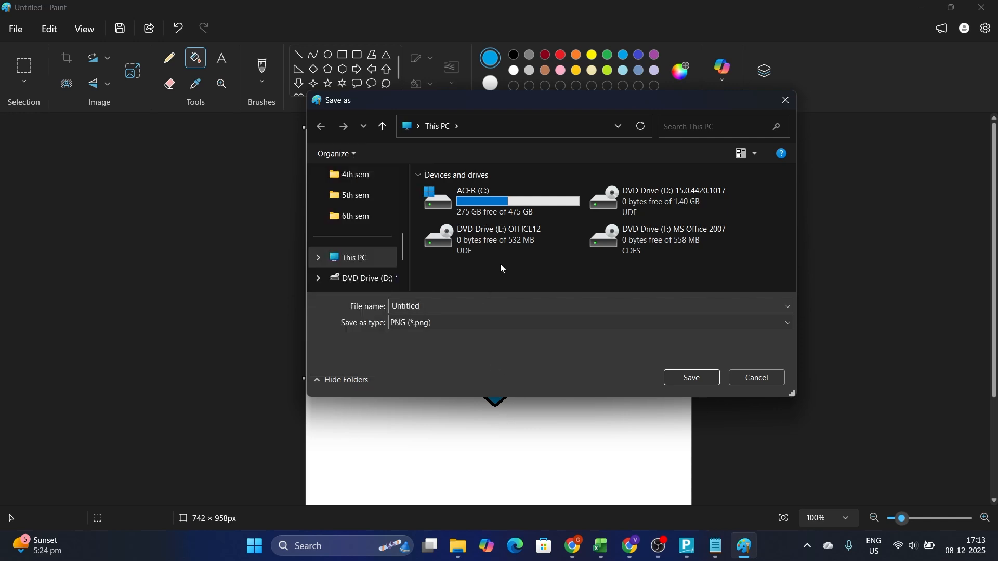
{"action": "left_click", "coordinate": [403, 287]}
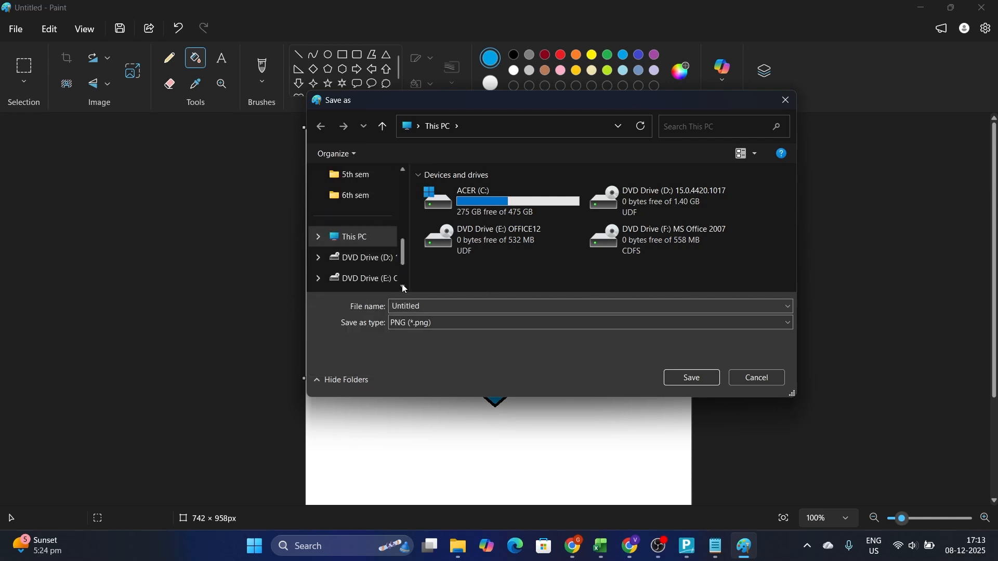
Choose the Desktop as the folder in which to save the drawing
{"action": "left_click", "coordinate": [403, 170]}
{"action": "left_click", "coordinate": [403, 170]}
{"action": "left_click", "coordinate": [403, 171]}
{"action": "left_click", "coordinate": [403, 171]}
{"action": "left_click", "coordinate": [403, 170]}
{"action": "left_click", "coordinate": [366, 222]}
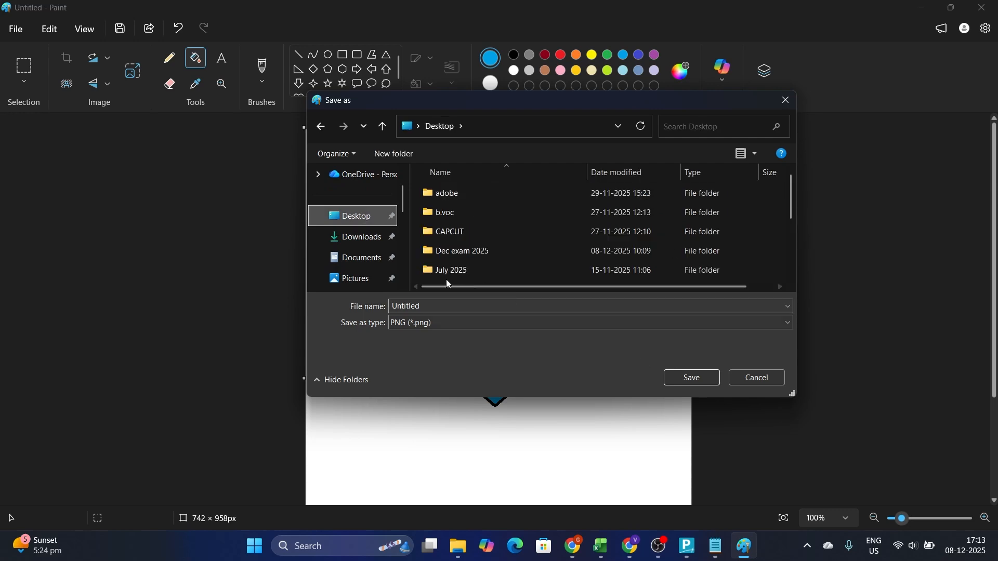
Name the file LOGO, set its type to JPEG, save it and close Paint
{"action": "left_click", "coordinate": [436, 307]}
{"action": "key", "text": "BackSpace"}
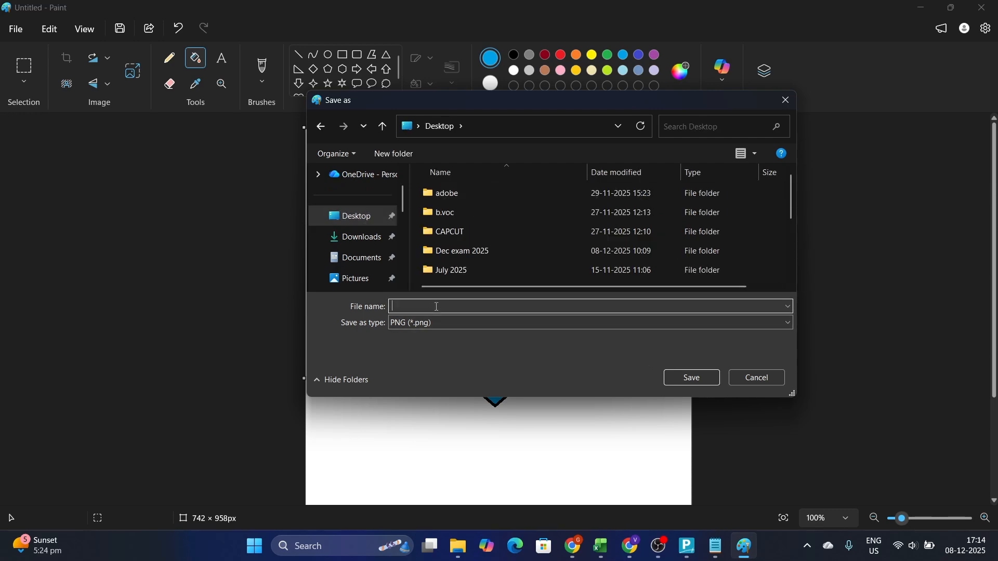
{"action": "type", "text": "LOGO"}
{"action": "left_click", "coordinate": [790, 325]}
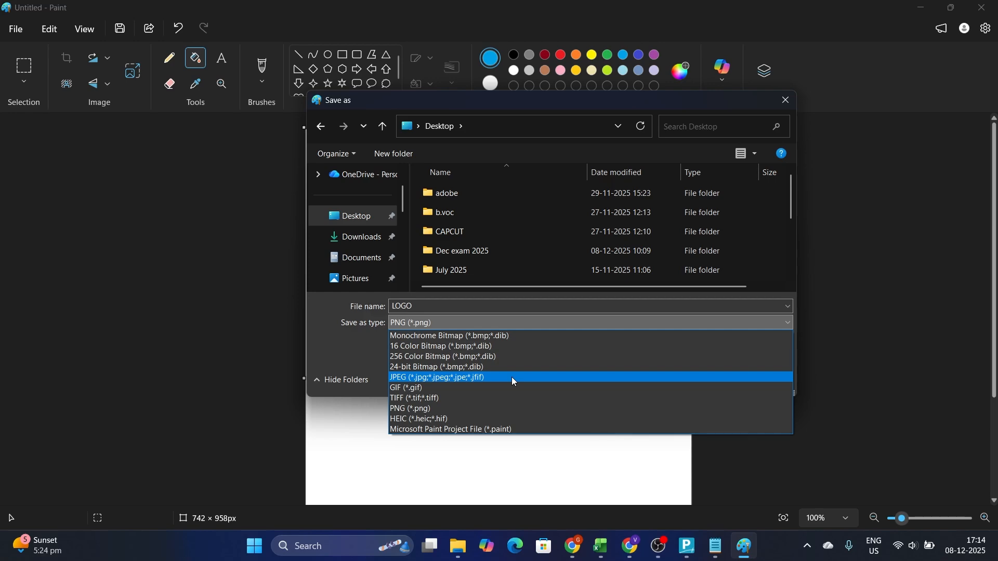
{"action": "left_click", "coordinate": [513, 379]}
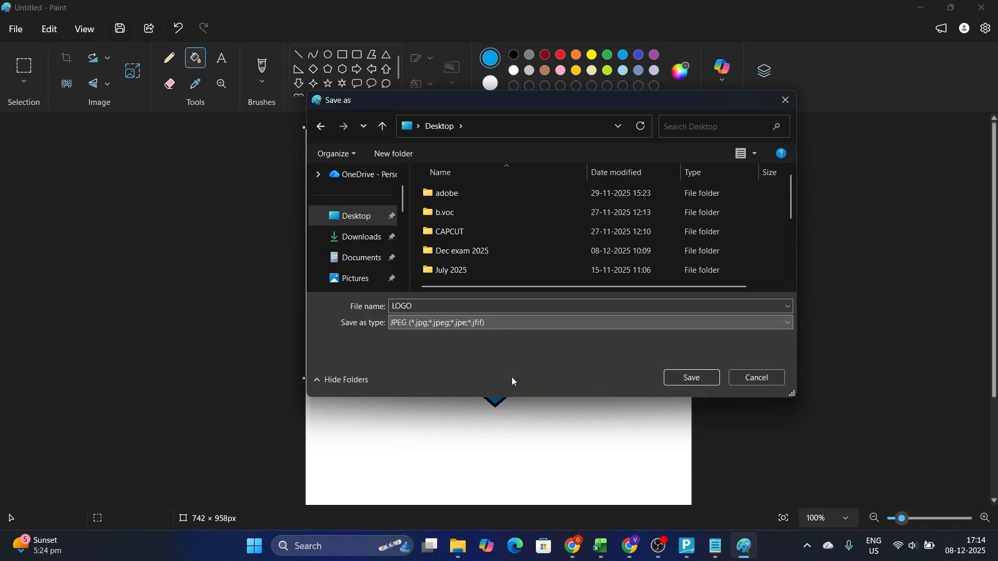
{"action": "left_click", "coordinate": [693, 380]}
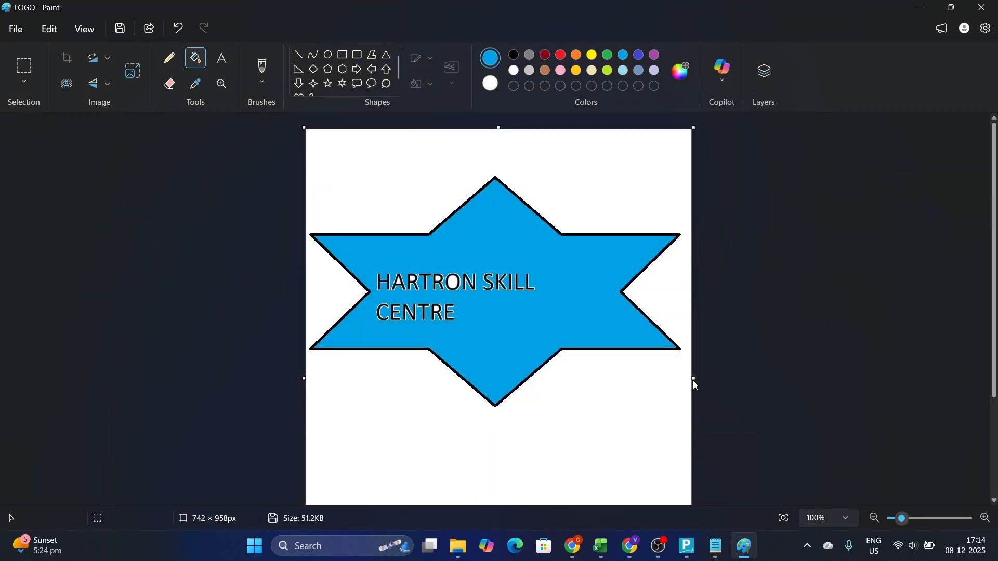
{"action": "left_click", "coordinate": [982, 12]}
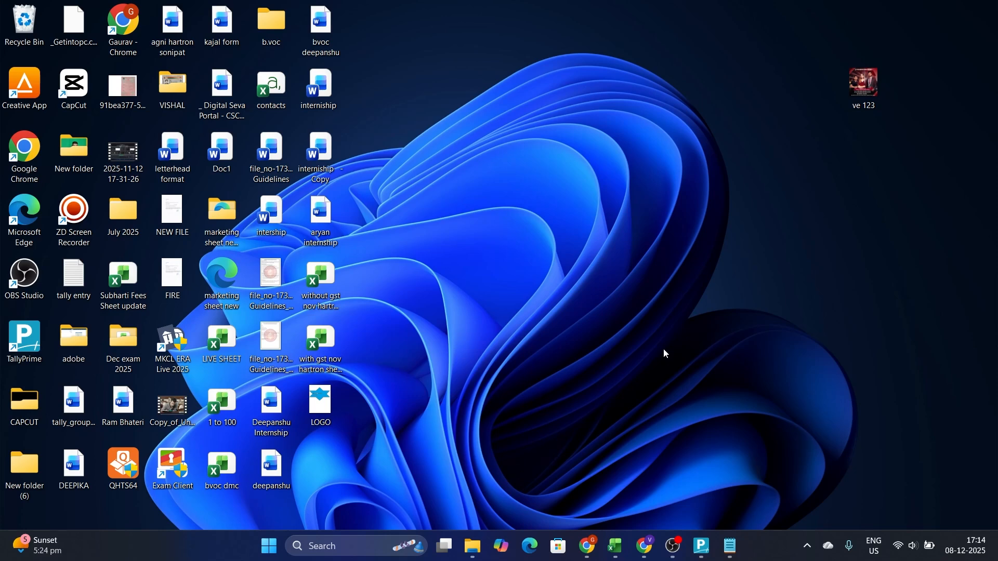
Switch to TallyPrime and open the print configuration from the Gateway of Tally
{"action": "key", "text": "alt+Tab"}
{"action": "key", "text": "alt+Tab"}
{"action": "key", "text": "alt+Tab"}
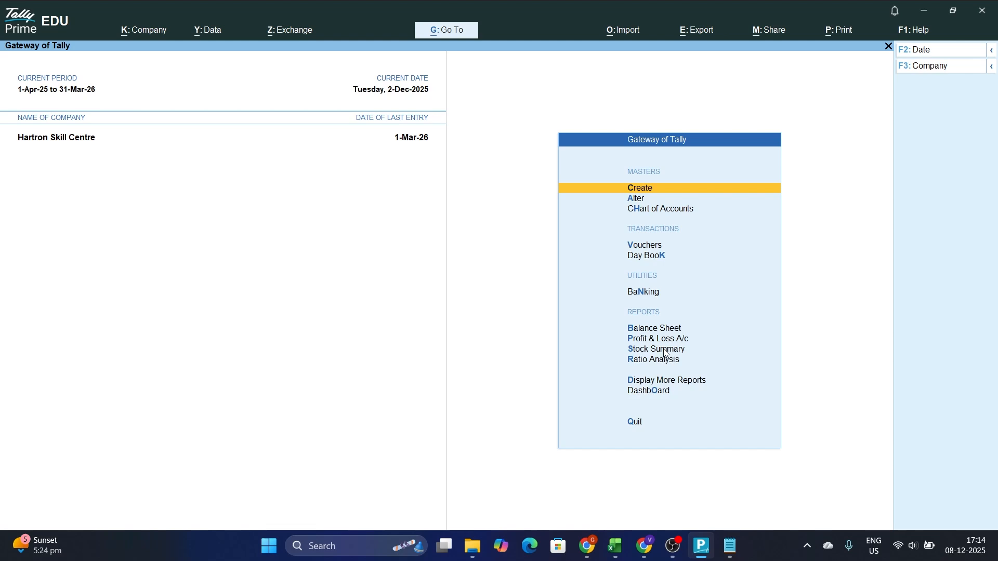
{"action": "key", "text": "alt+p"}
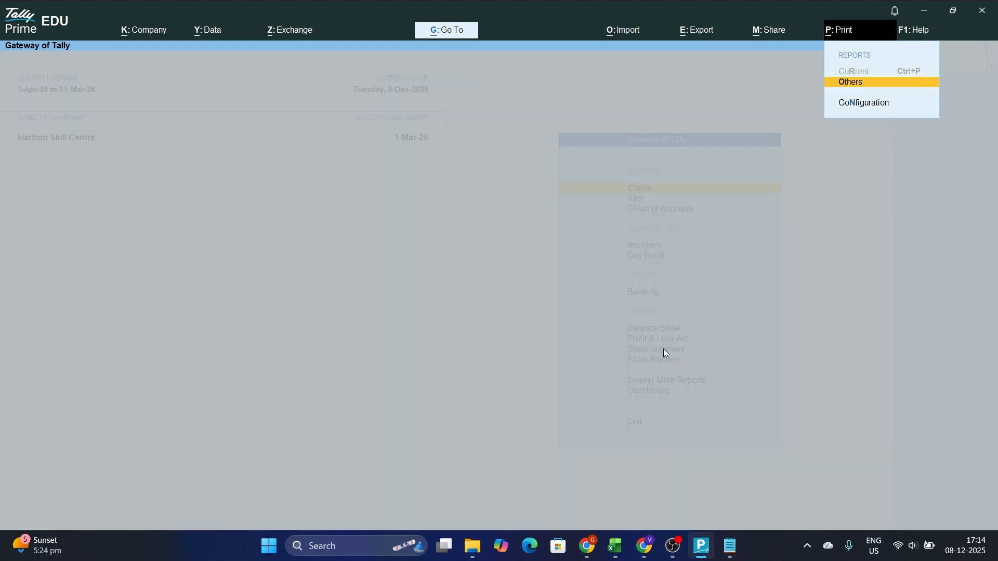
{"action": "key", "text": "Down"}
{"action": "key", "text": "Return"}
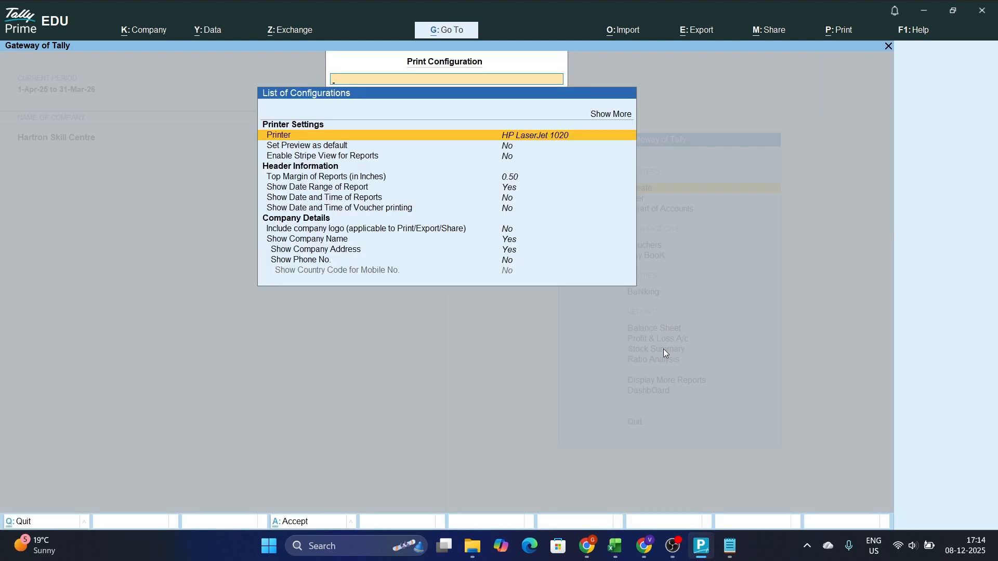
Set the option to include the company logo in print, export and share to Yes
{"action": "key", "text": "Down"}
{"action": "key", "text": "Down"}
{"action": "key", "text": "Down"}
{"action": "key", "text": "Down"}
{"action": "key", "text": "Down"}
{"action": "key", "text": "Down"}
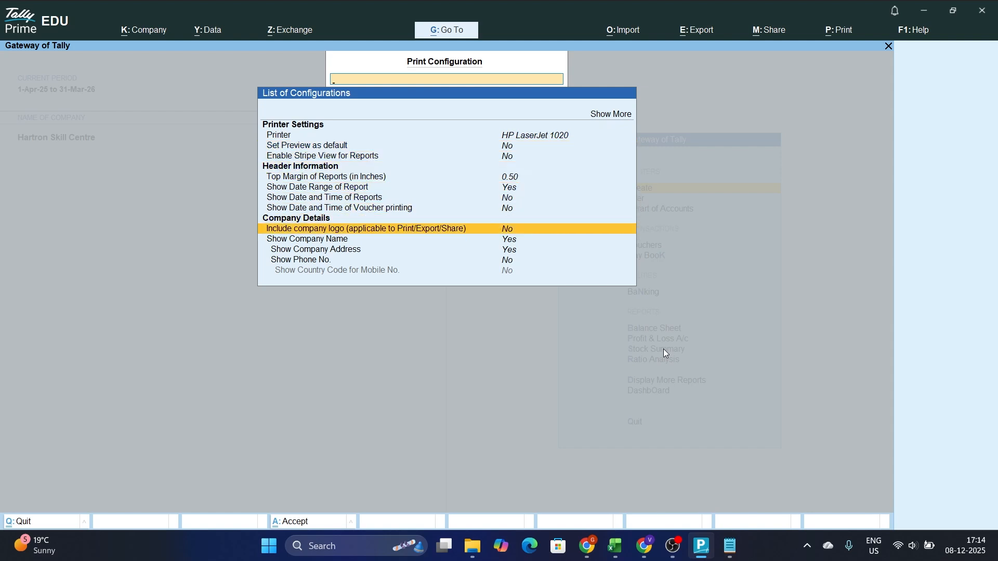
{"action": "key", "text": "Return"}
{"action": "type", "text": "y"}
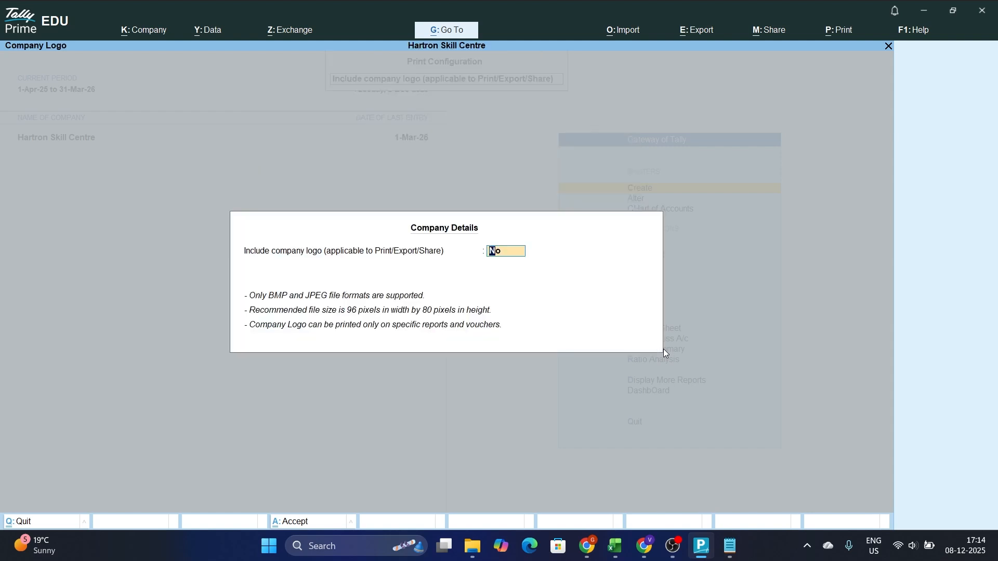
{"action": "key", "text": "Return"}
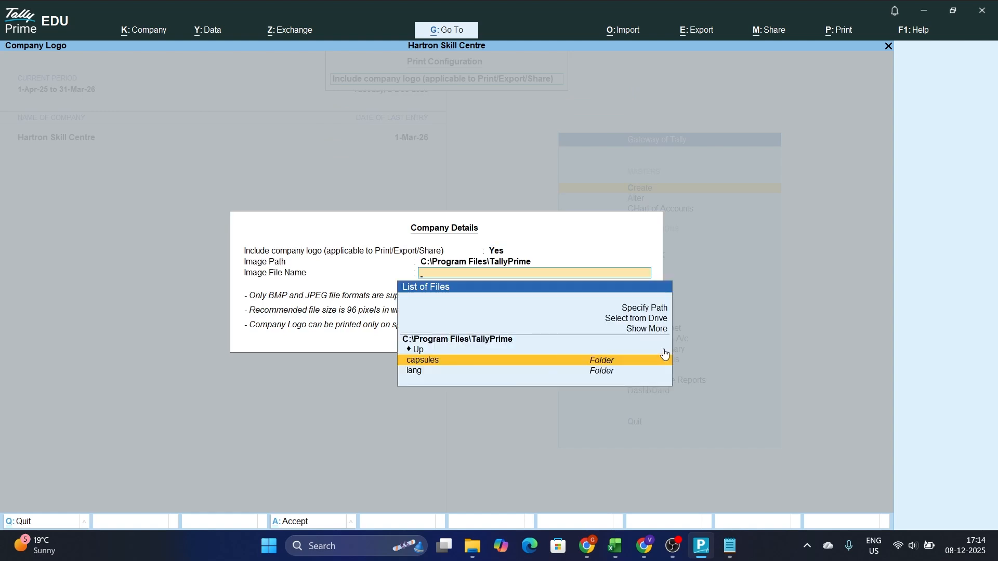
Browse from the drive list to the Desktop folder as the logo's image path
{"action": "key", "text": "Up"}
{"action": "key", "text": "Up"}
{"action": "key", "text": "Up"}
{"action": "key", "text": "Up"}
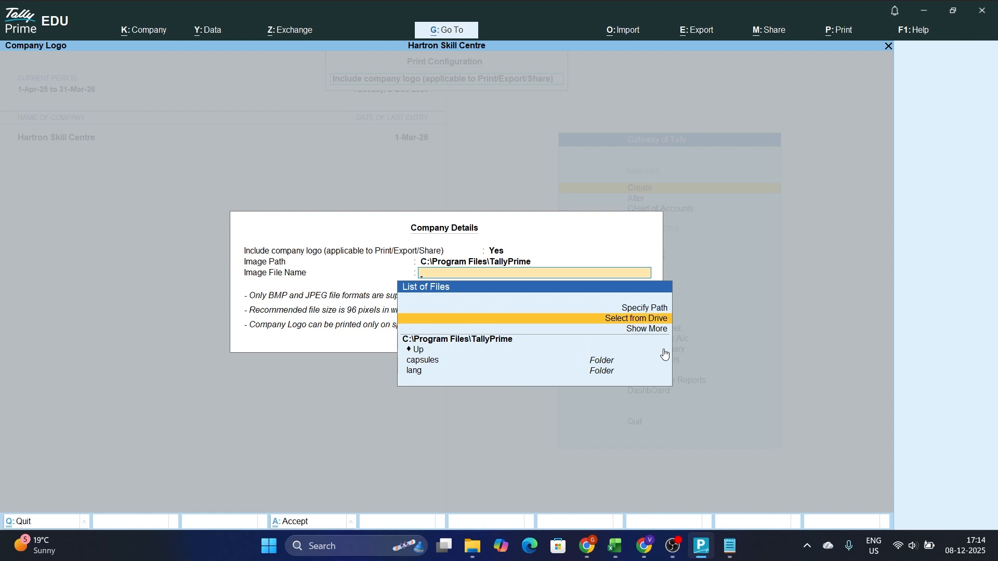
{"action": "key", "text": "Return"}
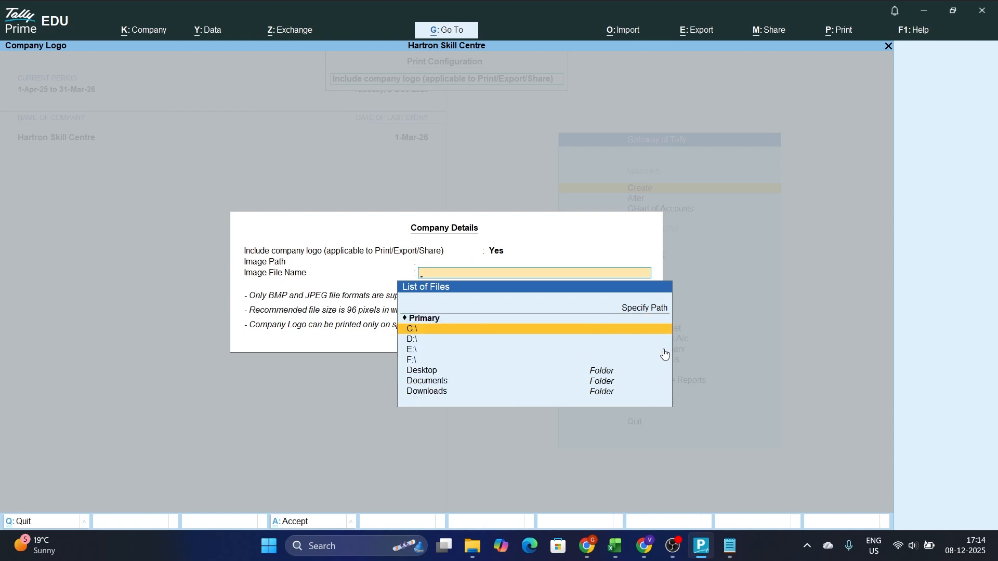
{"action": "key", "text": "Down"}
{"action": "key", "text": "Down"}
{"action": "key", "text": "Down"}
{"action": "key", "text": "Down"}
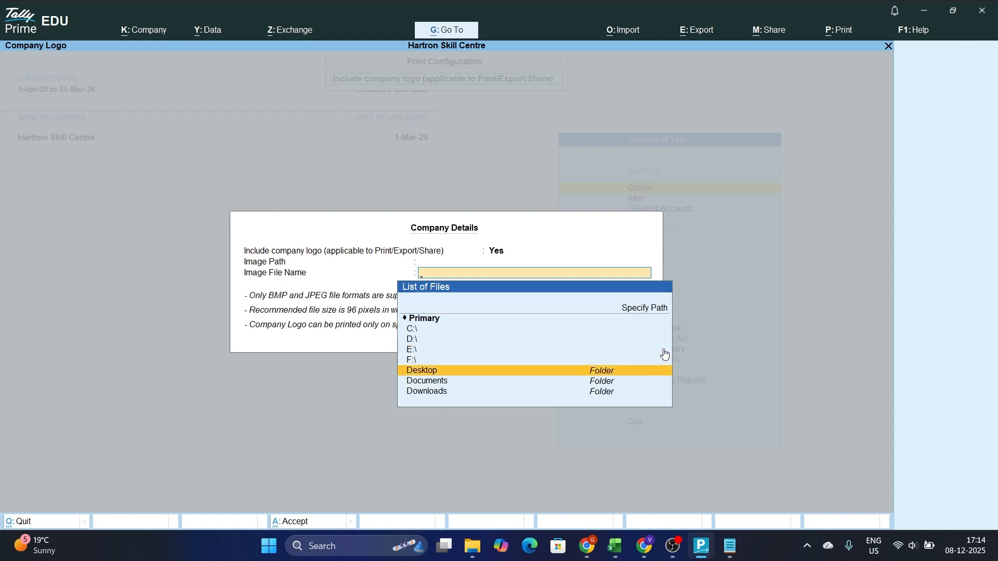
{"action": "key", "text": "Return"}
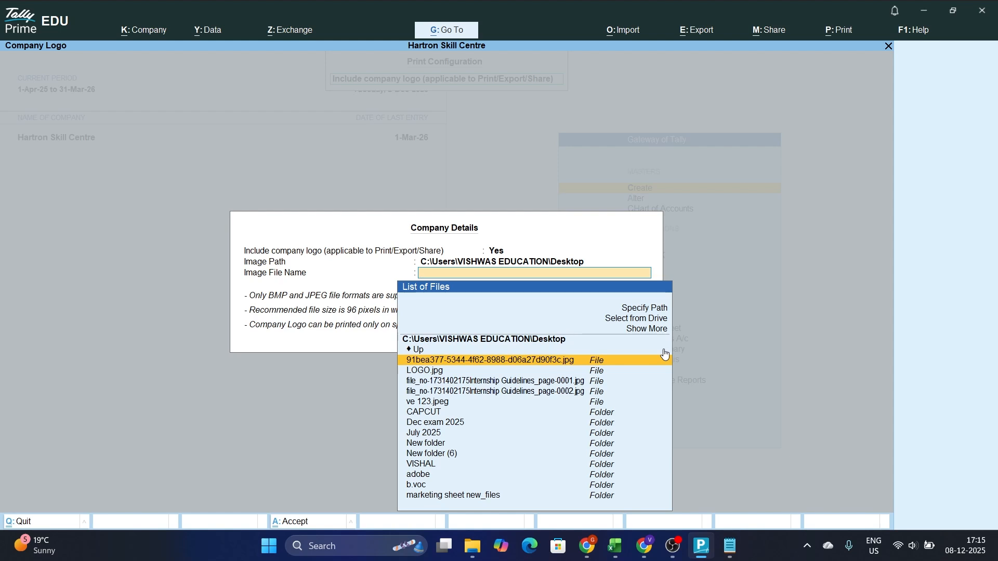
Choose LOGO.jpg as the company logo image and leave the print configuration
{"action": "key", "text": "Down"}
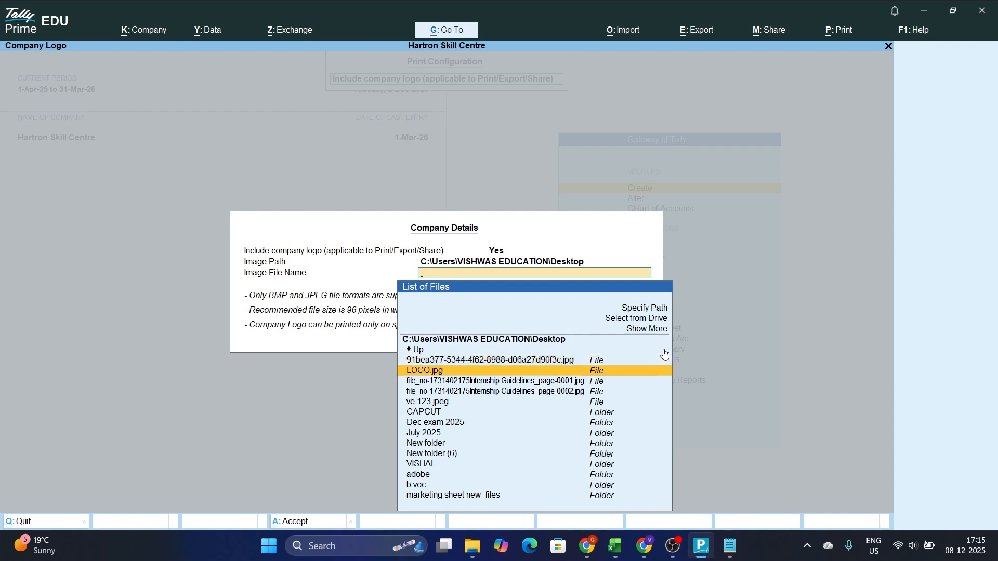
{"action": "key", "text": "Return"}
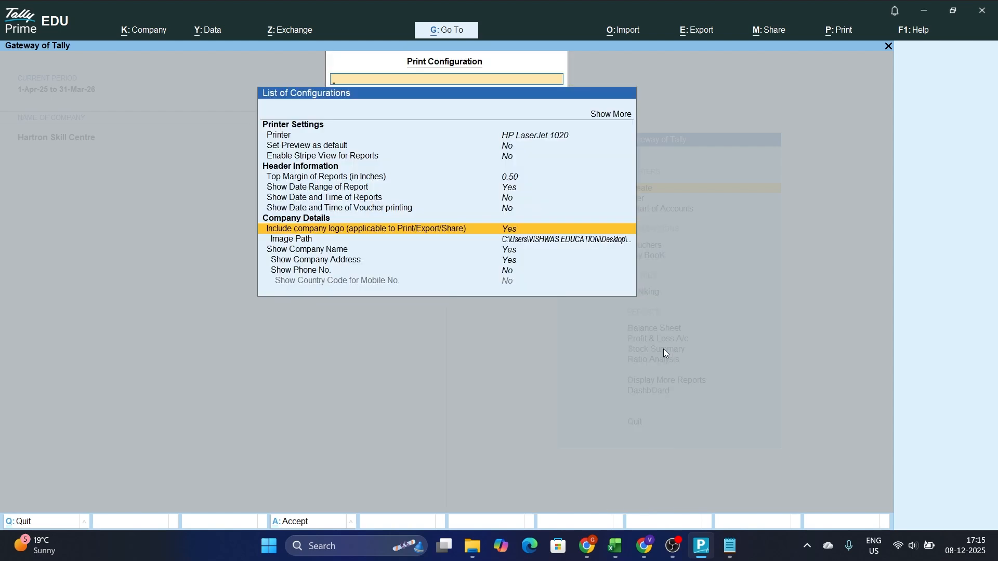
{"action": "key", "text": "Escape"}
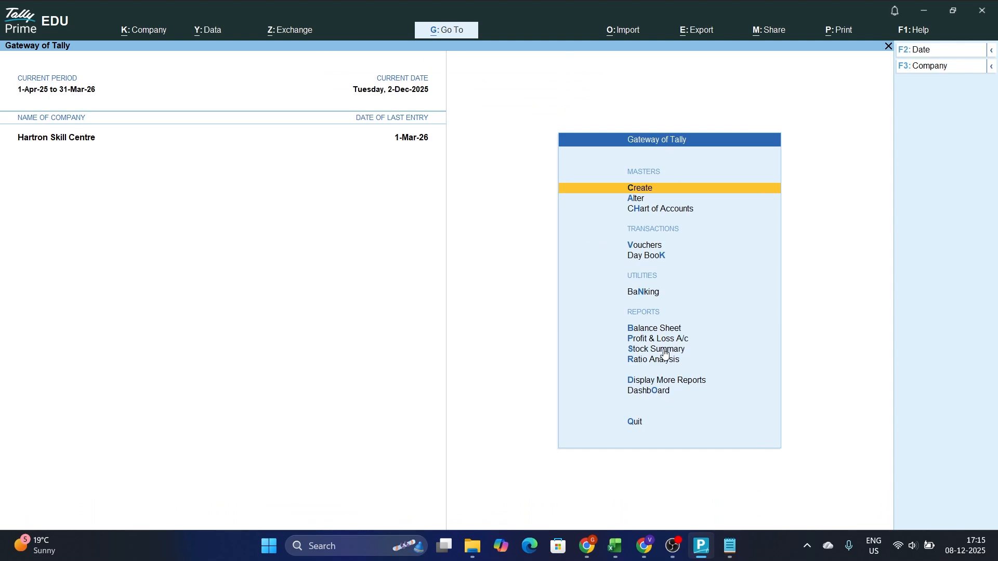
Open voucher entry and switch the voucher type to Sales
{"action": "key", "text": "Down"}
{"action": "key", "text": "Down"}
{"action": "key", "text": "Down"}
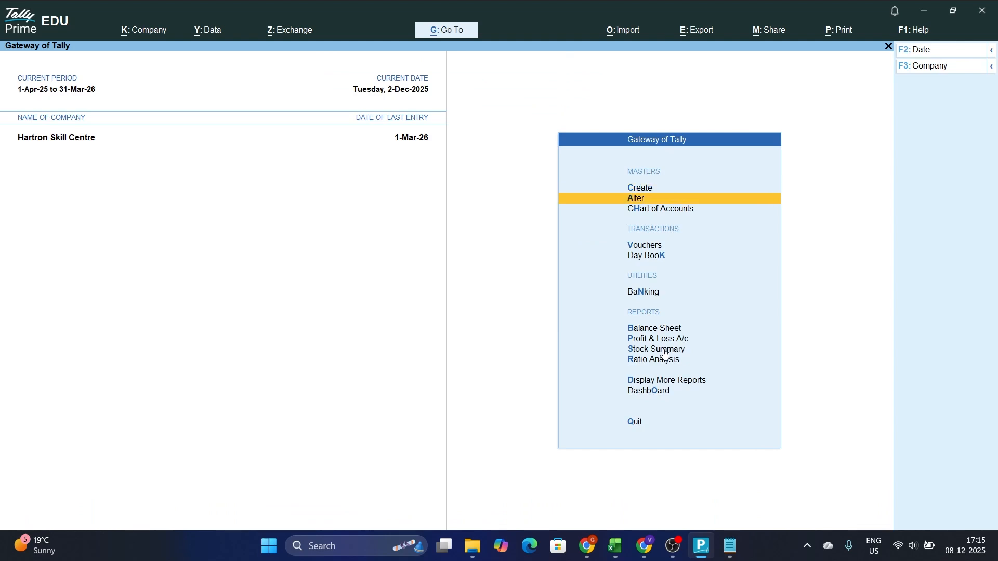
{"action": "key", "text": "Return"}
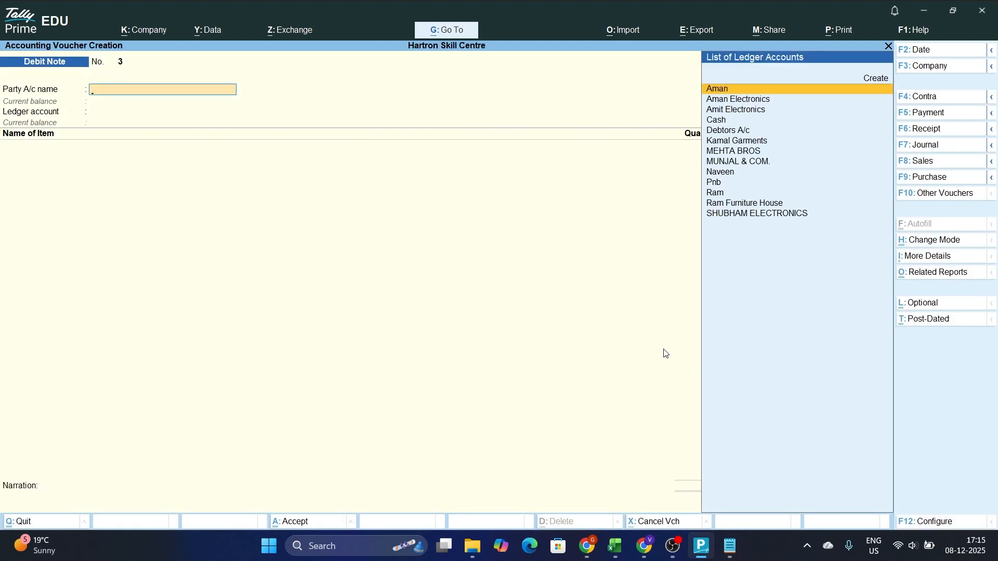
{"action": "key", "text": "F8"}
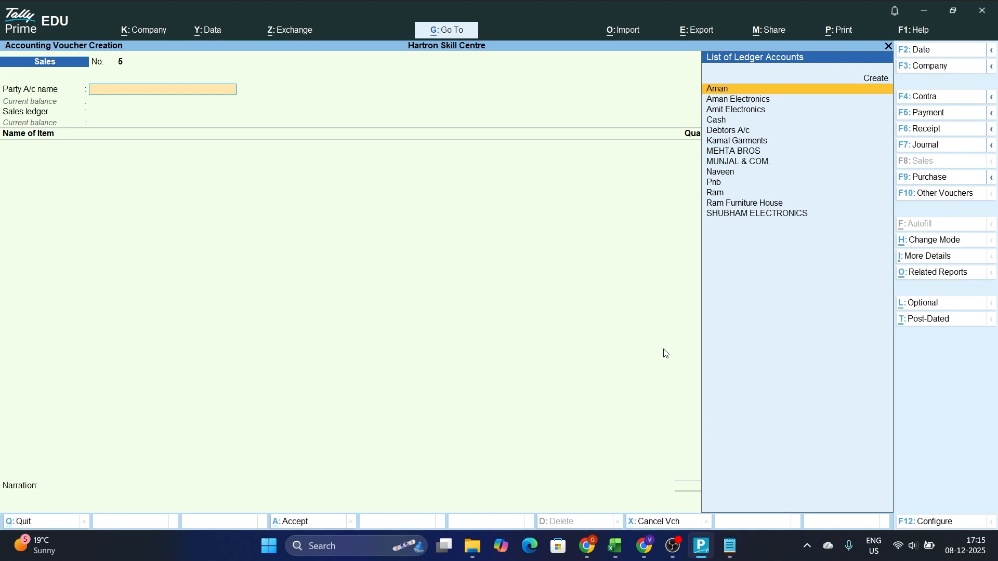
Start a new party ledger from the sales voucher, enter the customer's name and place it under Sundry Debtors with default bill-by-bill settings
{"action": "key", "text": "alt+c"}
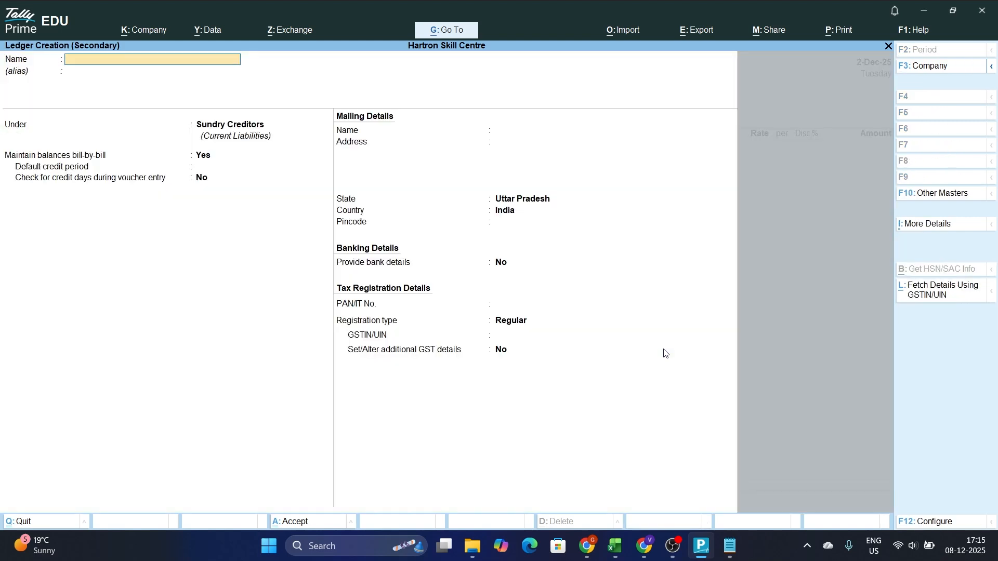
{"action": "type", "text": "AM"}
{"action": "key", "text": "BackSpace"}
{"action": "key", "text": "BackSpace"}
{"action": "type", "text": "RAMAN"}
{"action": "key", "text": "Return"}
{"action": "type", "text": "S"}
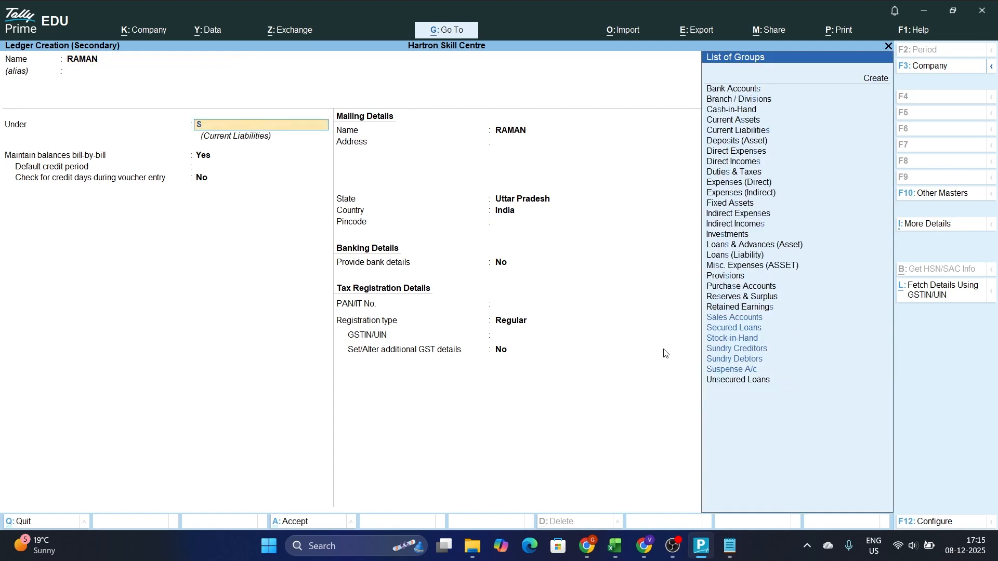
{"action": "key", "text": "Down"}
{"action": "key", "text": "Down"}
{"action": "key", "text": "Down"}
{"action": "key", "text": "Down"}
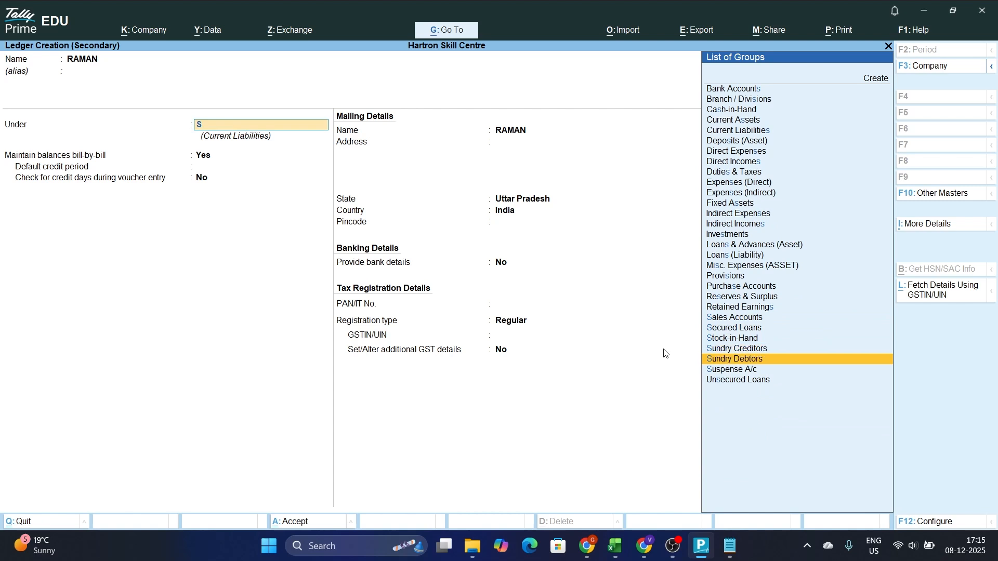
{"action": "key", "text": "Return"}
{"action": "key", "text": "Return"}
{"action": "key", "text": "Return"}
{"action": "key", "text": "Return"}
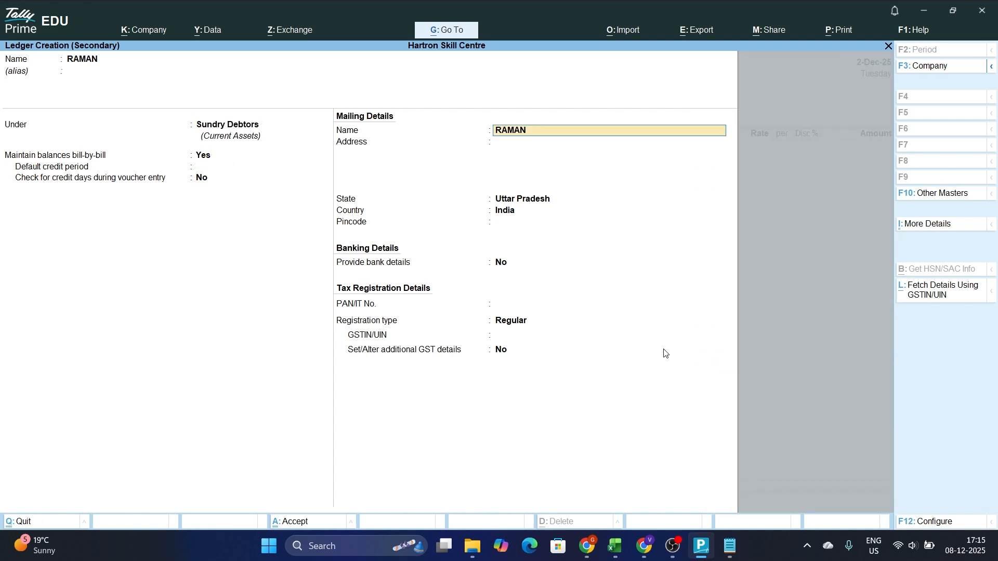
Fill in the customer's two-line mailing address and set the state to Haryana
{"action": "type", "text": "SUBHASH"}
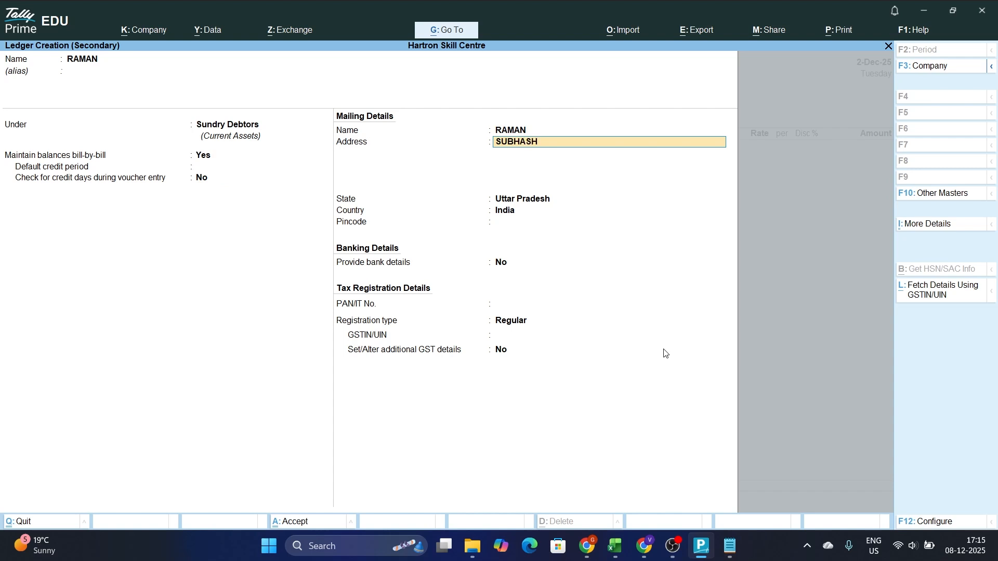
{"action": "type", "text": " CHOWK"}
{"action": "key", "text": "Return"}
{"action": "type", "text": "SONIPAT"}
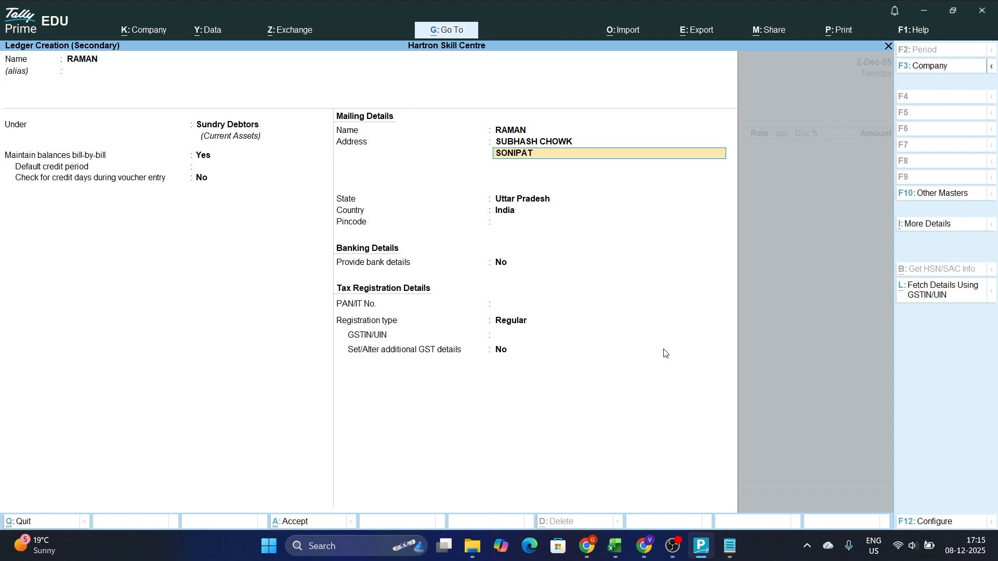
{"action": "key", "text": "Return"}
{"action": "key", "text": "Return"}
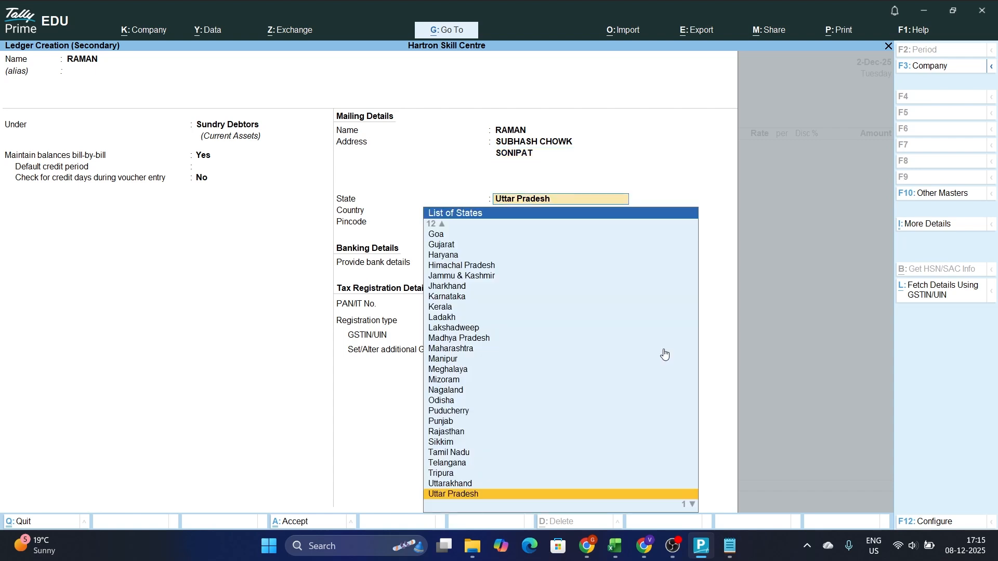
{"action": "type", "text": "HAR"}
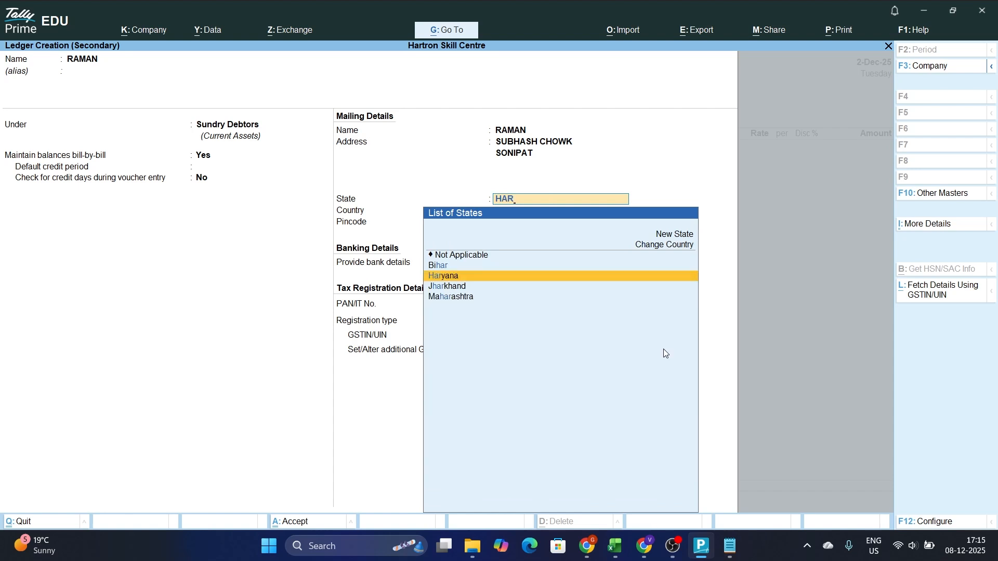
{"action": "key", "text": "Return"}
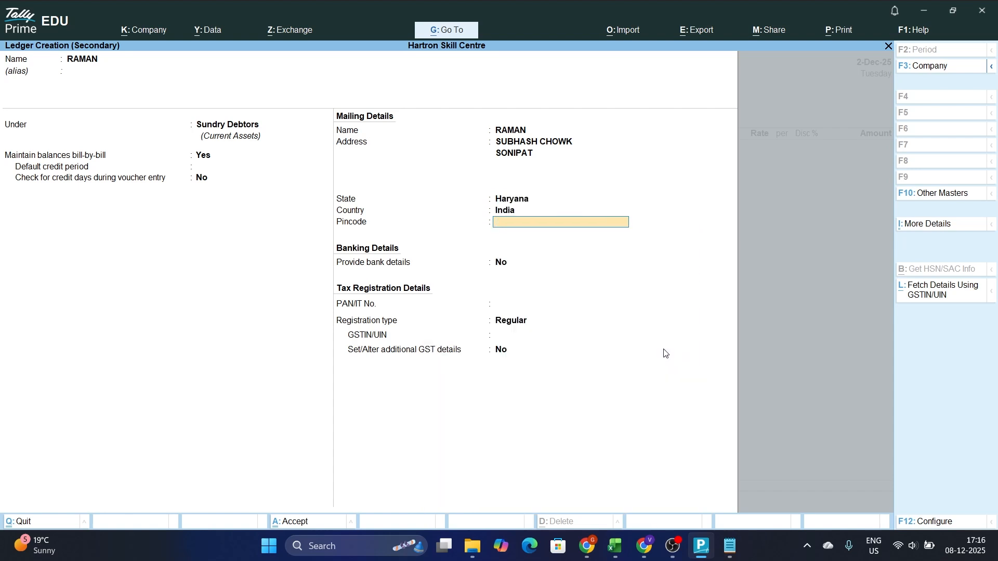
Leave the pincode, banking and tax registration details at their defaults and save the new ledger
{"action": "key", "text": "Return"}
{"action": "key", "text": "Return"}
{"action": "key", "text": "Return"}
{"action": "key", "text": "Return"}
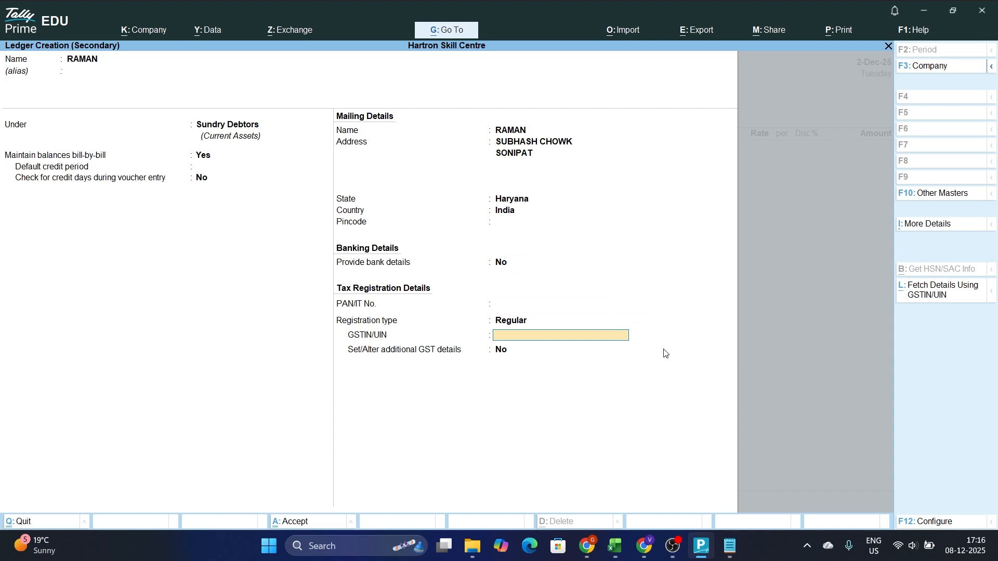
{"action": "key", "text": "Return"}
{"action": "key", "text": "Return"}
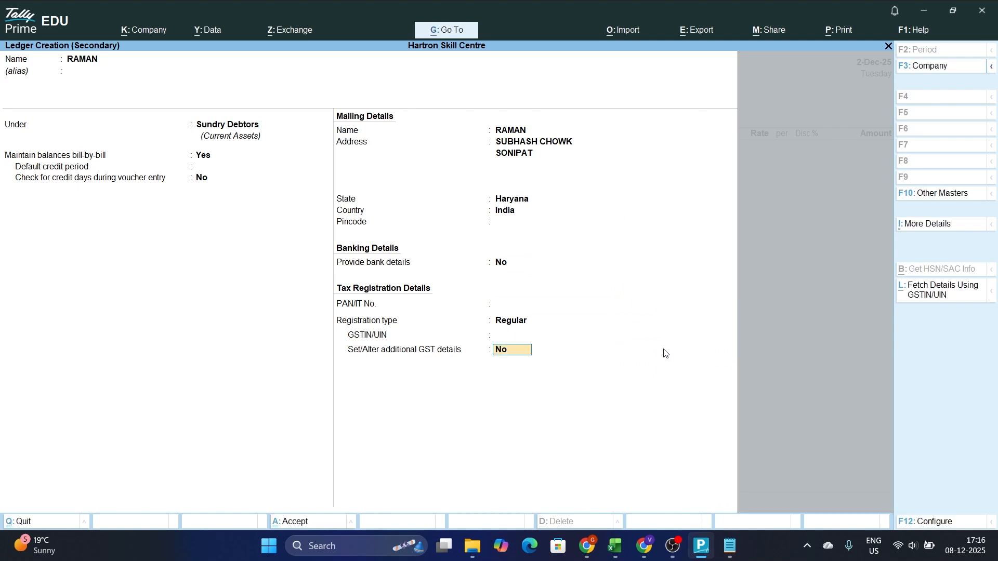
{"action": "key", "text": "Return"}
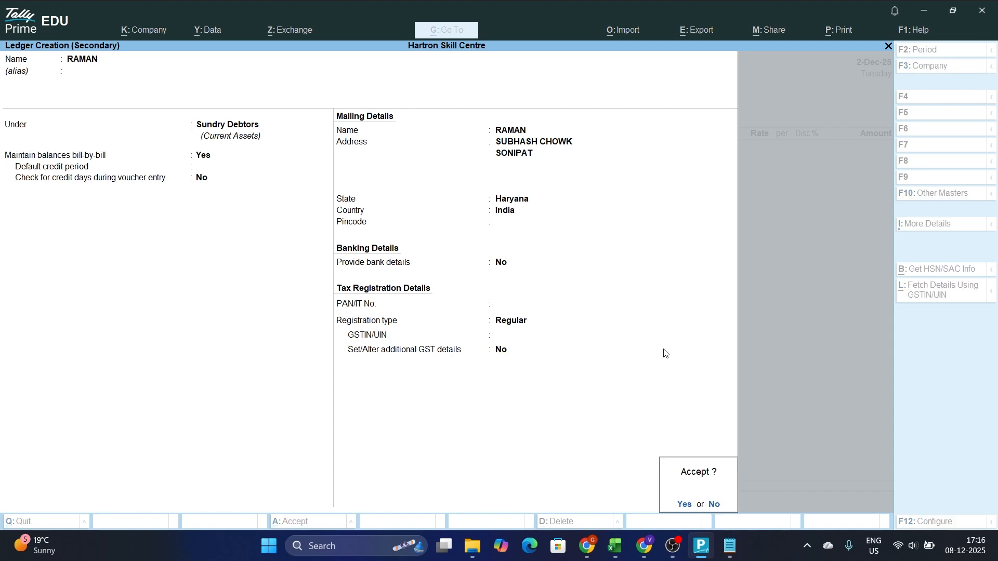
{"action": "key", "text": "Return"}
Accept the dispatch and party details unchanged for the new customer and set the sales ledger to Sales A/c
{"action": "key", "text": "Return"}
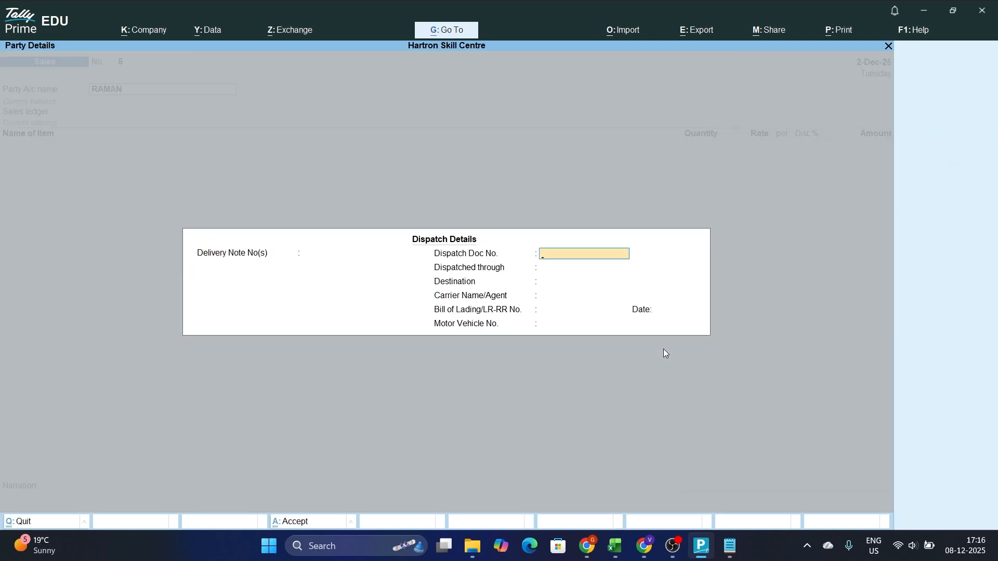
{"action": "key", "text": "Return"}
{"action": "key", "text": "Return"}
{"action": "key", "text": "Return"}
{"action": "key", "text": "Return"}
{"action": "key", "text": "Return"}
{"action": "key", "text": "Return"}
{"action": "key", "text": "Return"}
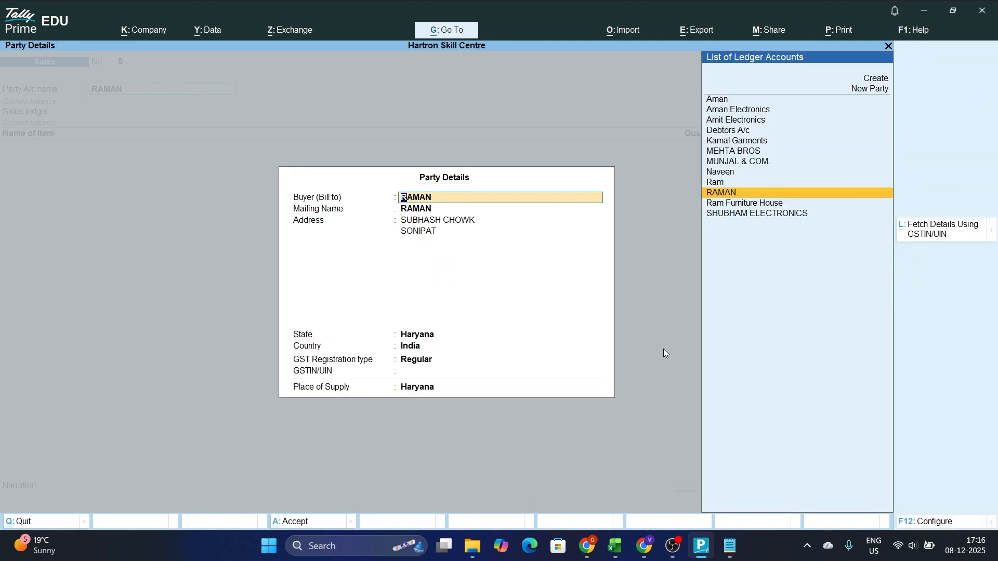
{"action": "key", "text": "Return"}
{"action": "key", "text": "Return"}
{"action": "key", "text": "Return"}
{"action": "key", "text": "Return"}
{"action": "key", "text": "ctrl+a"}
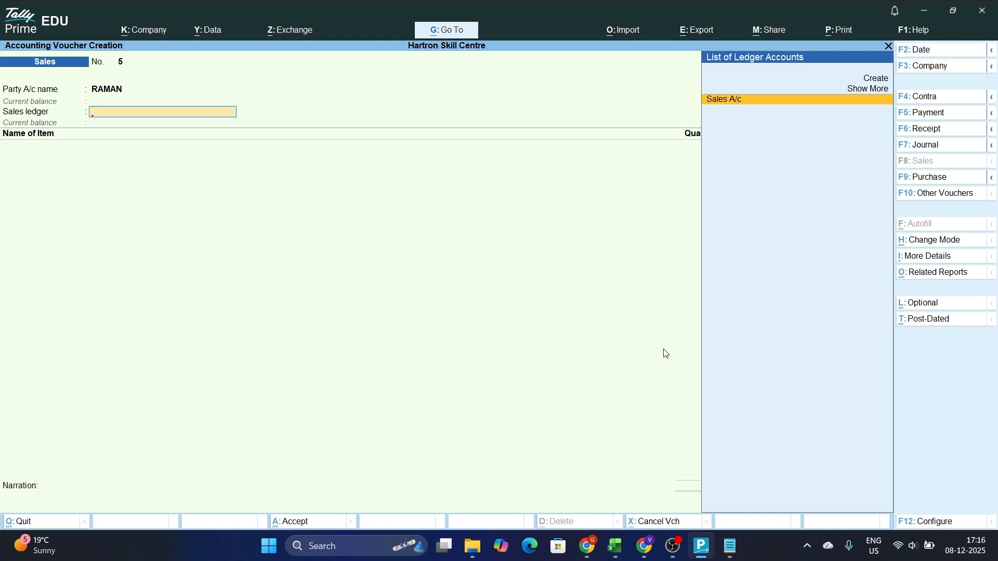
{"action": "type", "text": "SA"}
{"action": "key", "text": "Return"}
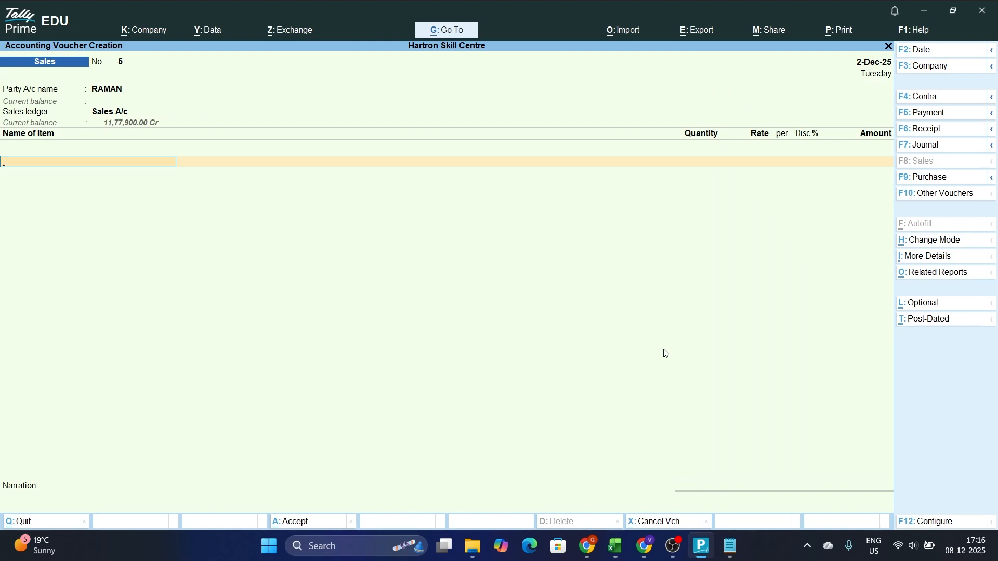
Add the item Laptop to the sales voucher with quantity 10, rate 25000 and a 10% discount
{"action": "type", "text": "L"}
{"action": "key", "text": "Down"}
{"action": "key", "text": "Down"}
{"action": "key", "text": "Up"}
{"action": "key", "text": "Return"}
{"action": "type", "text": "10"}
{"action": "key", "text": "Return"}
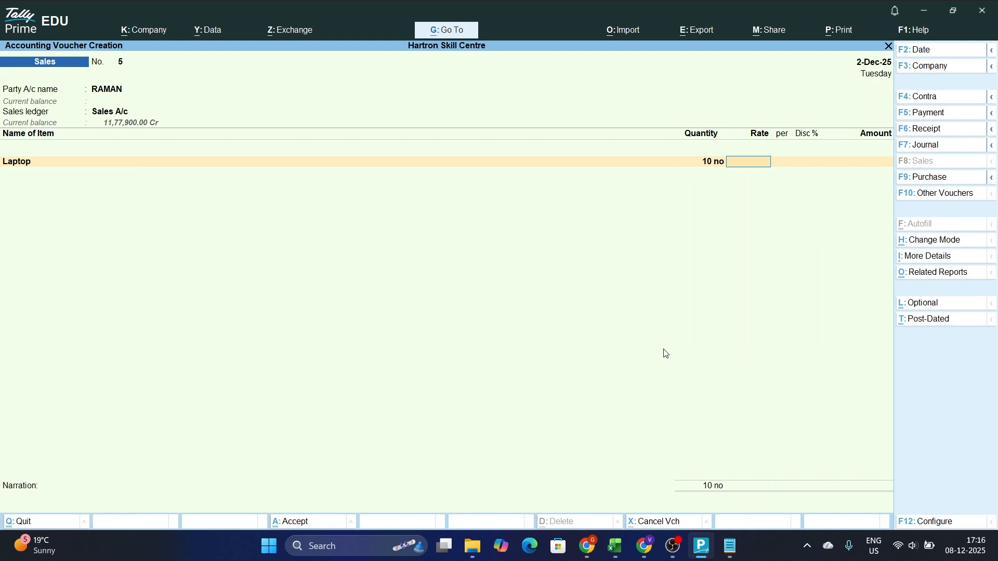
{"action": "type", "text": "25000"}
{"action": "key", "text": "Return"}
{"action": "type", "text": "10"}
{"action": "key", "text": "Return"}
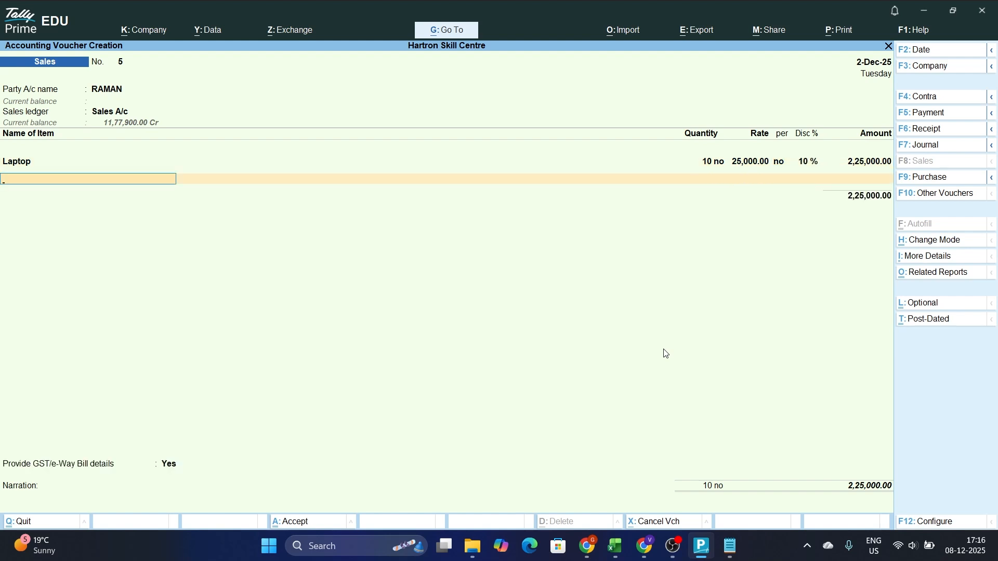
Add the item Led to the sales voucher with quantity 10, rate 22000 and a 10% discount
{"action": "type", "text": "L"}
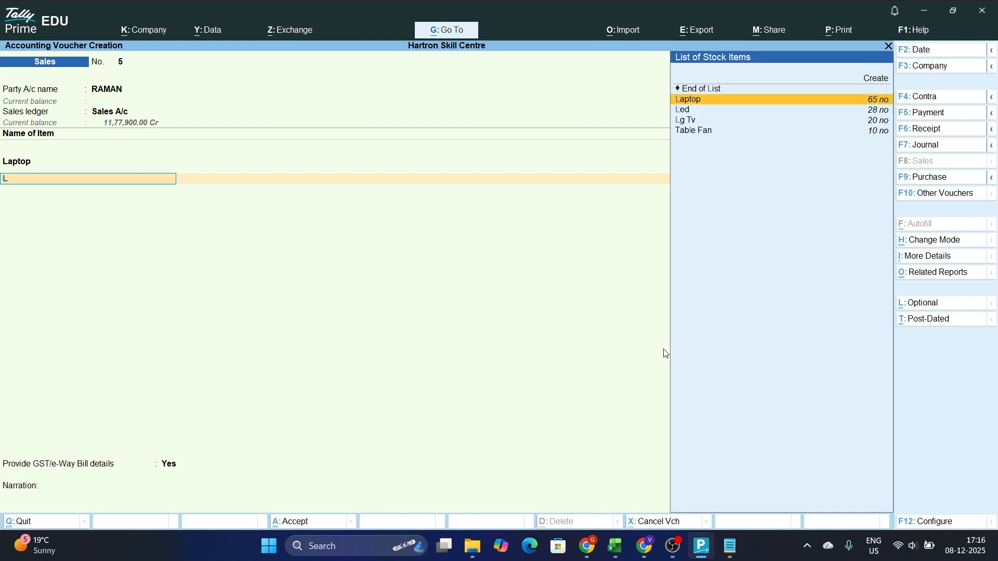
{"action": "key", "text": "Down"}
{"action": "key", "text": "Return"}
{"action": "type", "text": "10"}
{"action": "key", "text": "Return"}
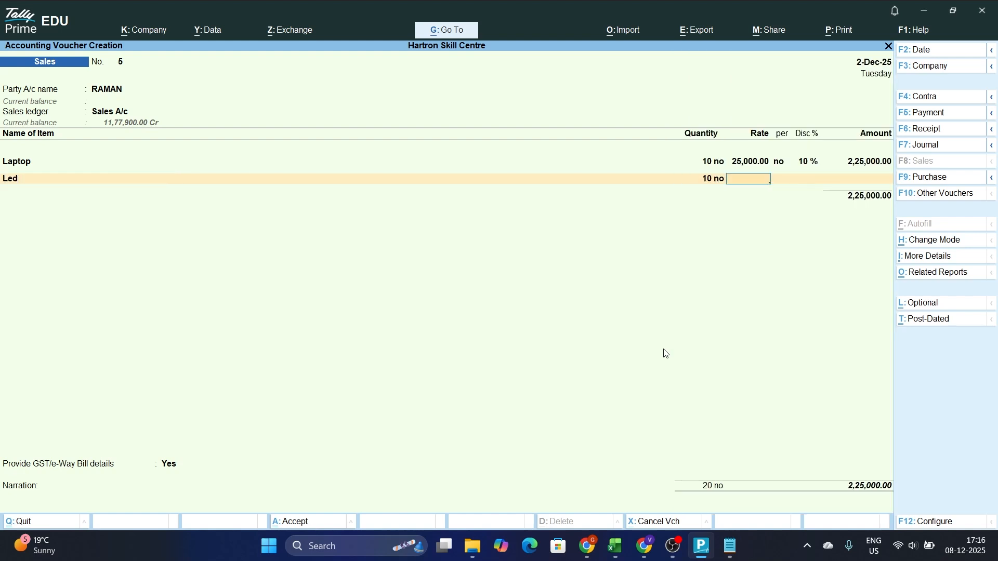
{"action": "type", "text": "22000"}
{"action": "key", "text": "Return"}
{"action": "key", "text": "Return"}
{"action": "type", "text": "10"}
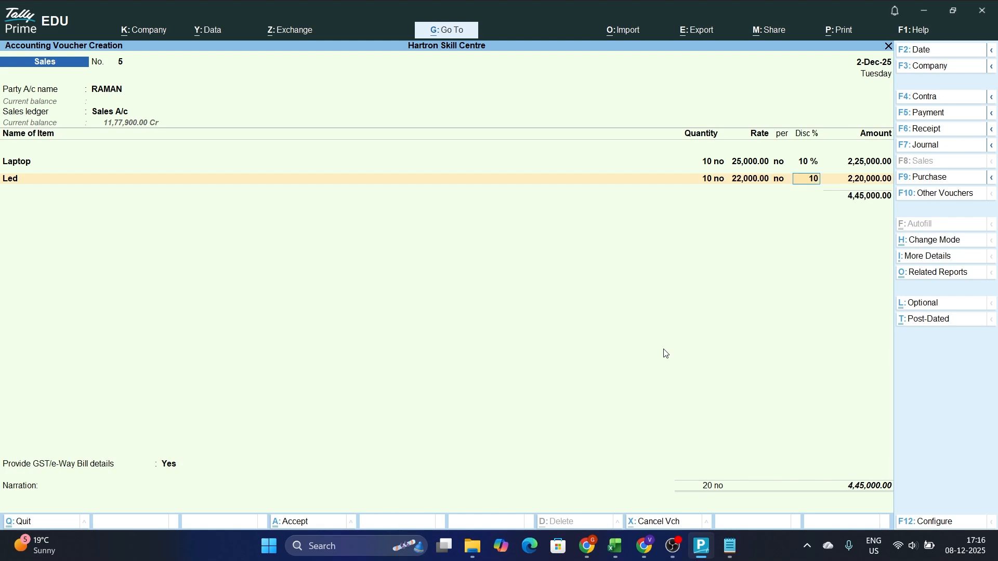
{"action": "key", "text": "Return"}
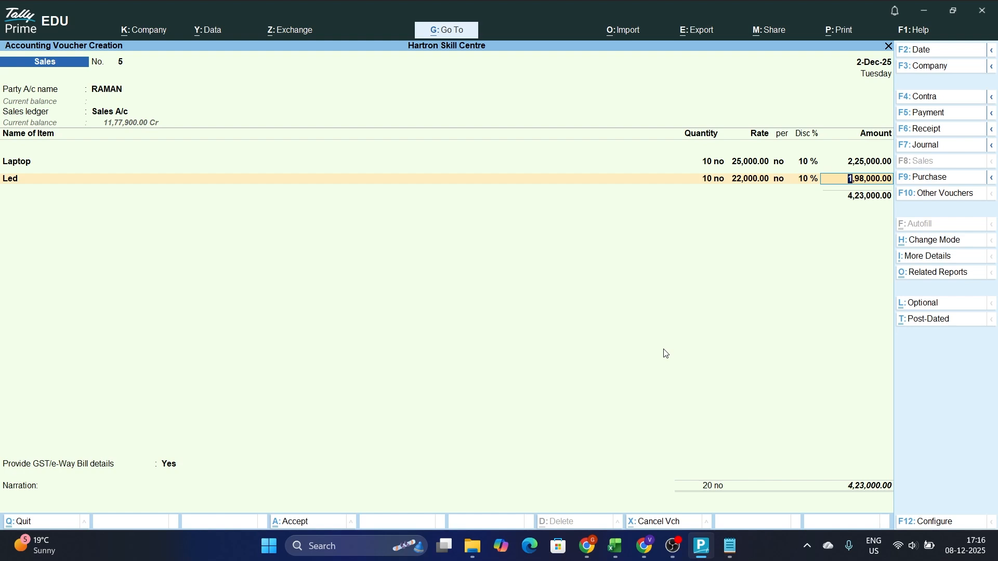
{"action": "key", "text": "Return"}
{"action": "key", "text": "Return"}
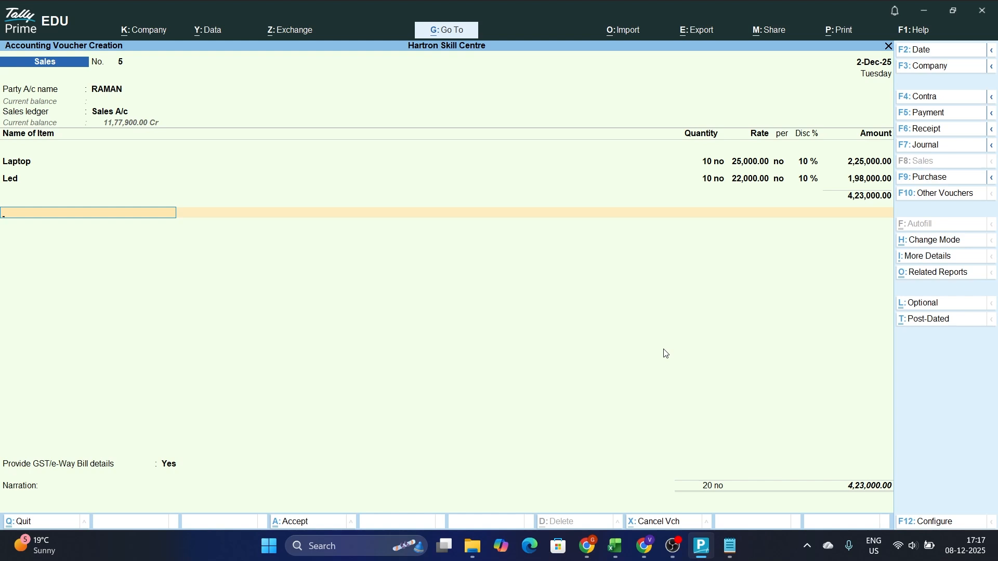
End the item and additional ledger entries and set the GST/e-Way Bill details option to No
{"action": "key", "text": "Return"}
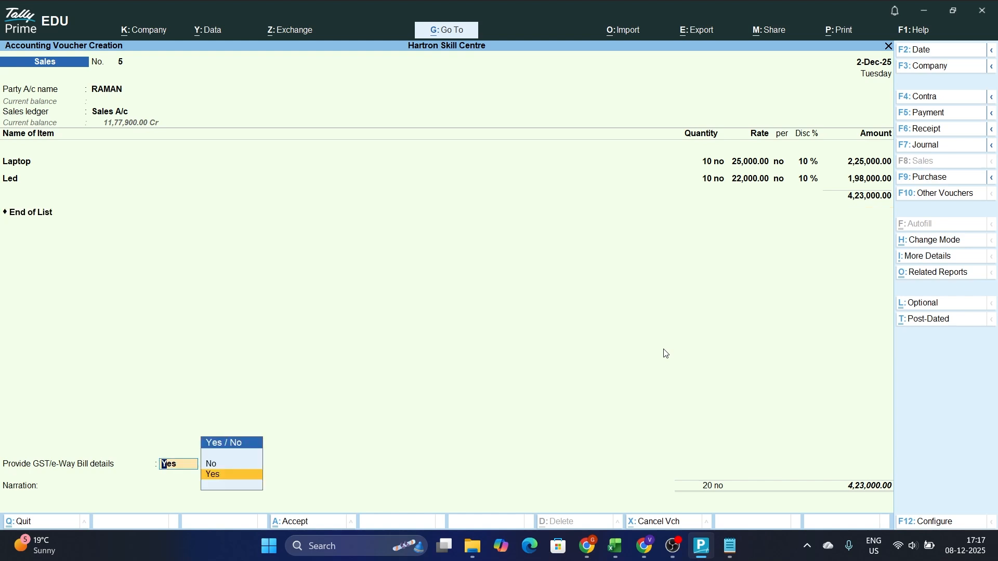
{"action": "key", "text": "Up"}
{"action": "key", "text": "Return"}
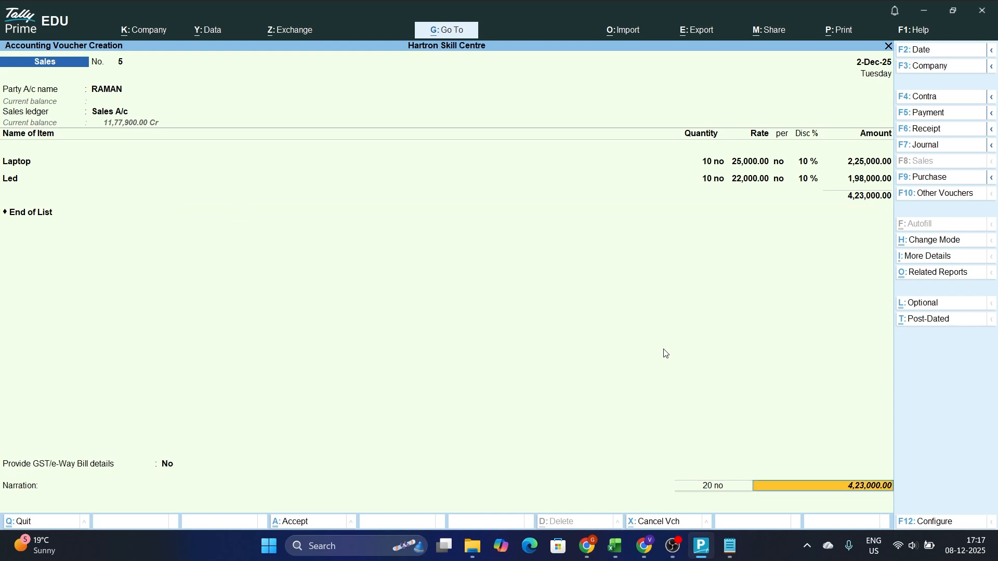
Allocate the full bill amount to a New Ref named 56 in the bill-wise details, without credit days
{"action": "key", "text": "Return"}
{"action": "key", "text": "Return"}
{"action": "type", "text": "56"}
{"action": "key", "text": "Return"}
{"action": "key", "text": "Return"}
{"action": "key", "text": "Return"}
{"action": "key", "text": "Return"}
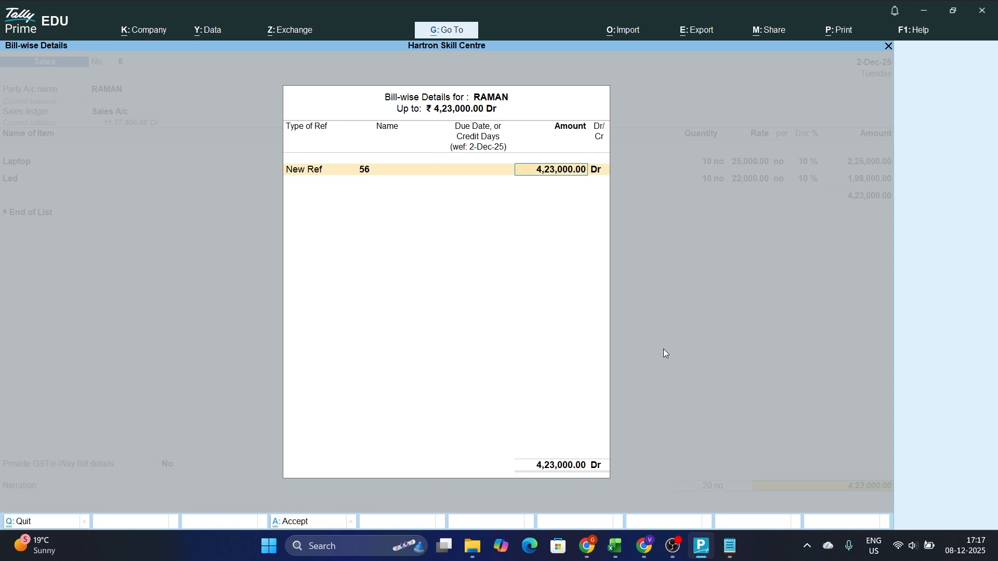
Leave the narration blank, save the sales voucher and decline sending its details for e-Way Bill generation
{"action": "key", "text": "Return"}
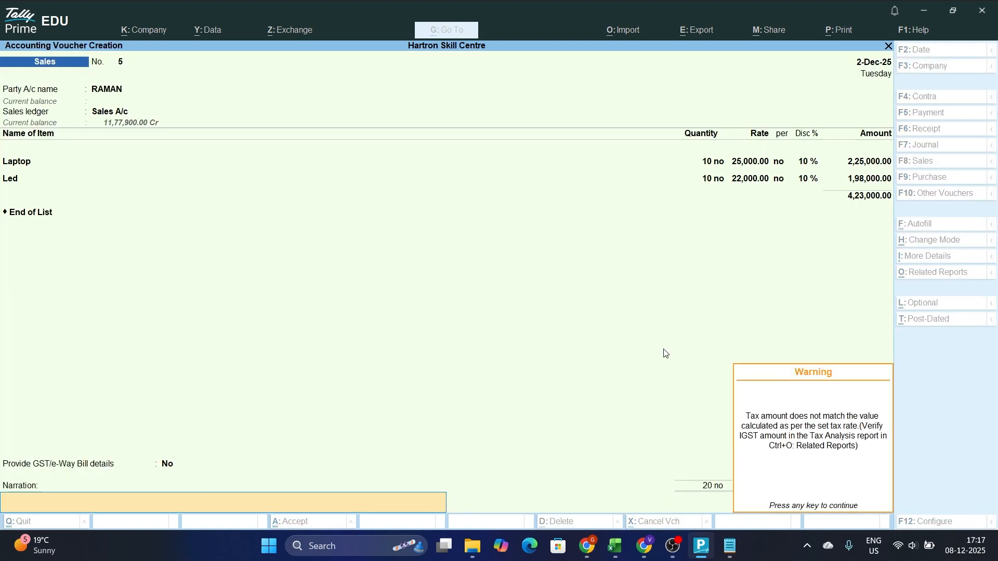
{"action": "key", "text": "Return"}
{"action": "key", "text": "Return"}
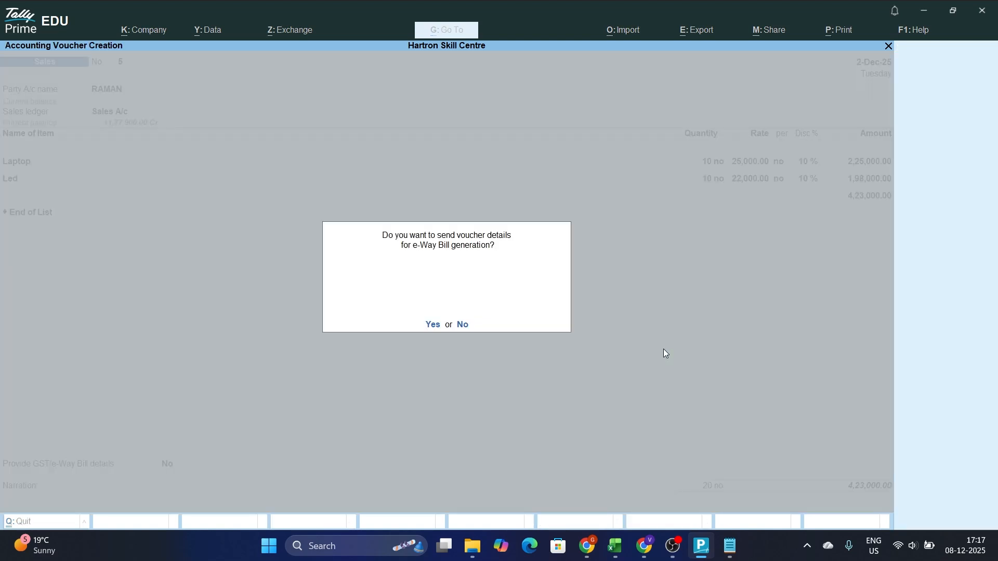
{"action": "key", "text": "n"}
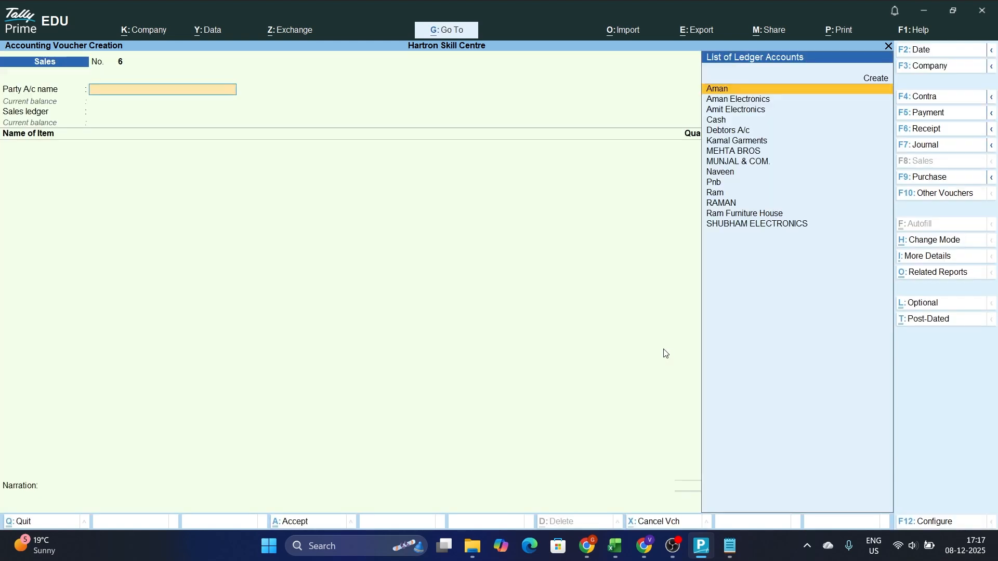
Reopen the sales voucher just saved and bring up the print preview of its Tax Invoice
{"action": "key", "text": "Page_Up"}
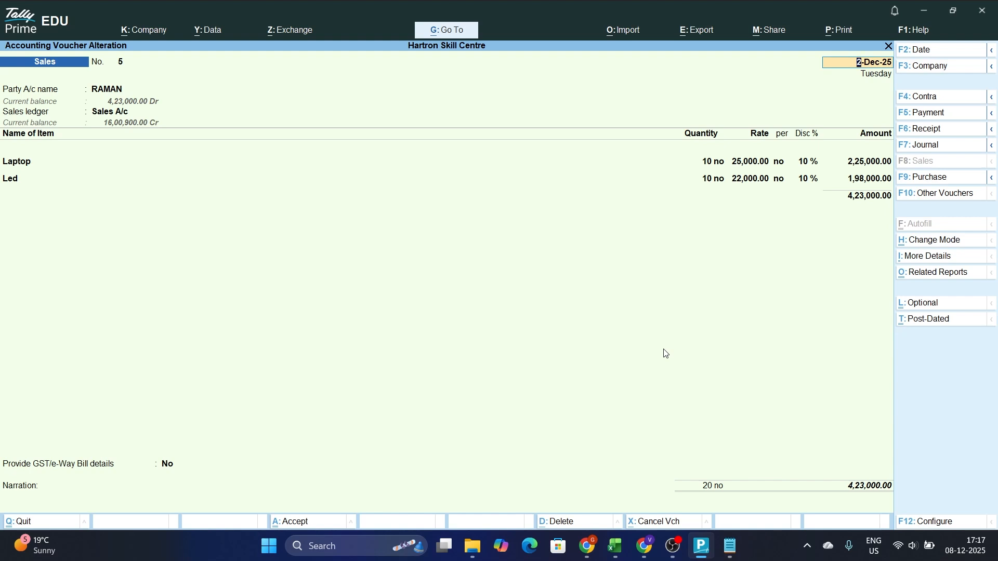
{"action": "key", "text": "ctrl+a"}
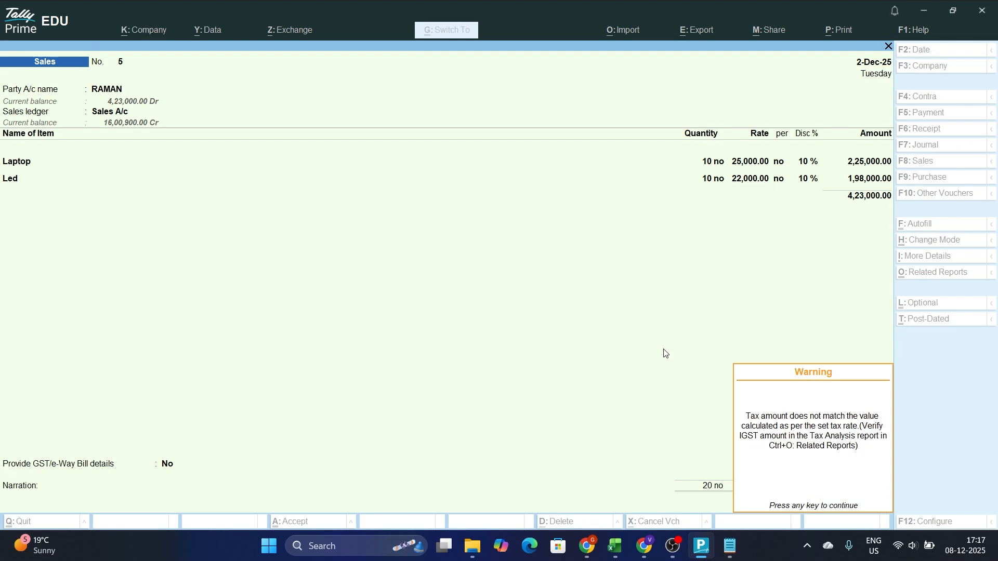
{"action": "key", "text": "Return"}
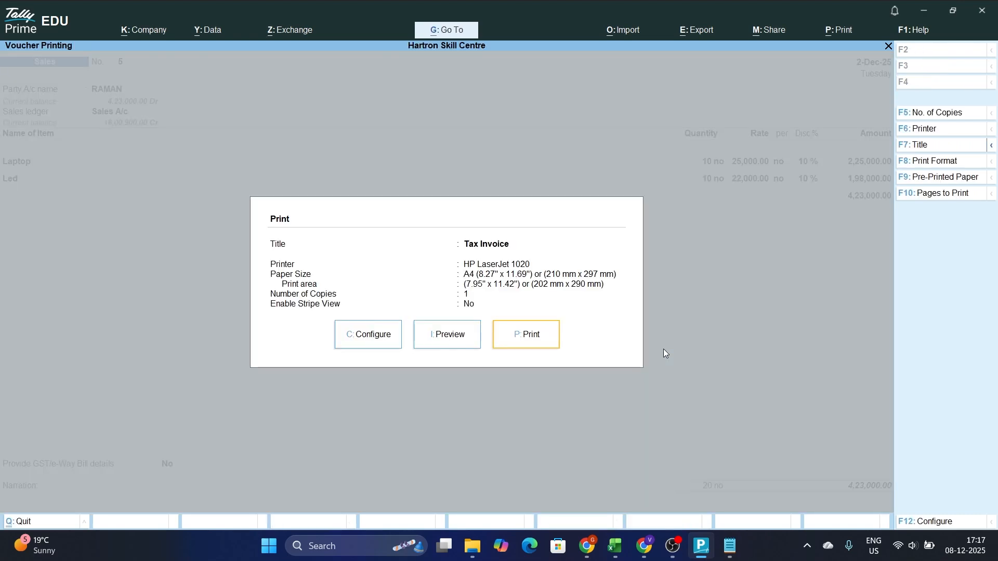
{"action": "key", "text": "Left"}
{"action": "key", "text": "Return"}
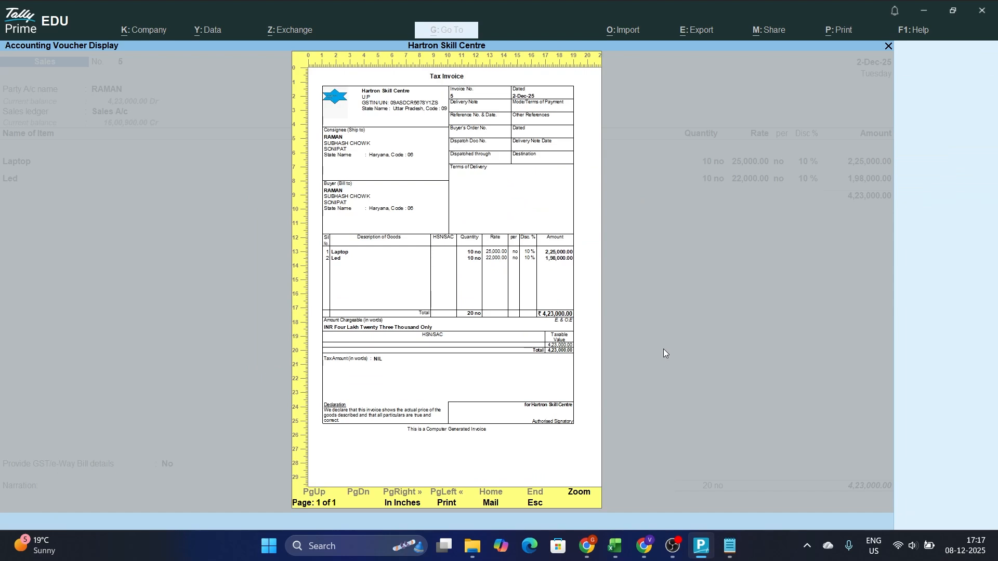
Enlarge the Tax Invoice preview, examine the company logo, party details and items, and return to the voucher
{"action": "key", "text": "alt+z"}
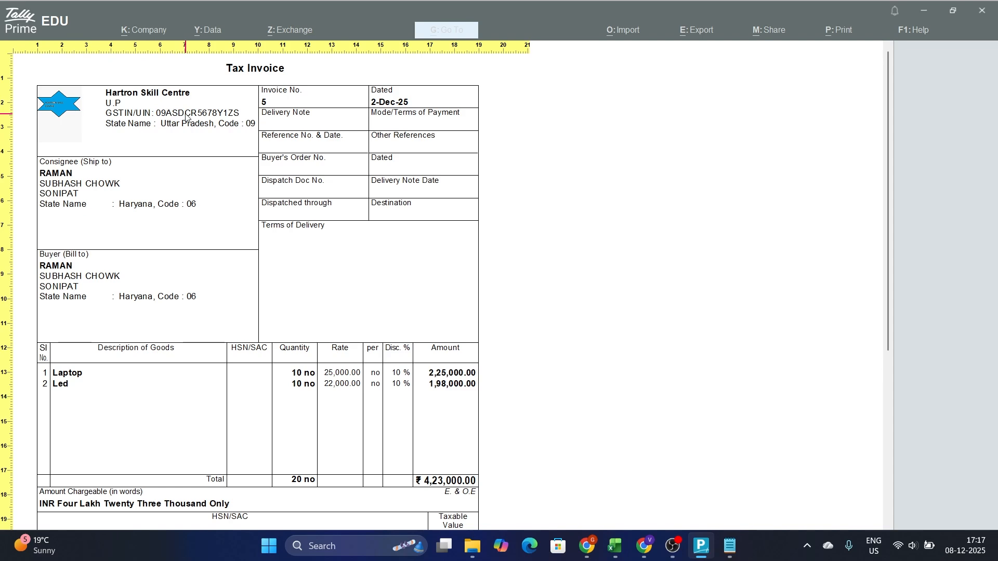
{"action": "scroll", "coordinate": [188, 119], "scroll_direction": "down", "scroll_amount": 3}
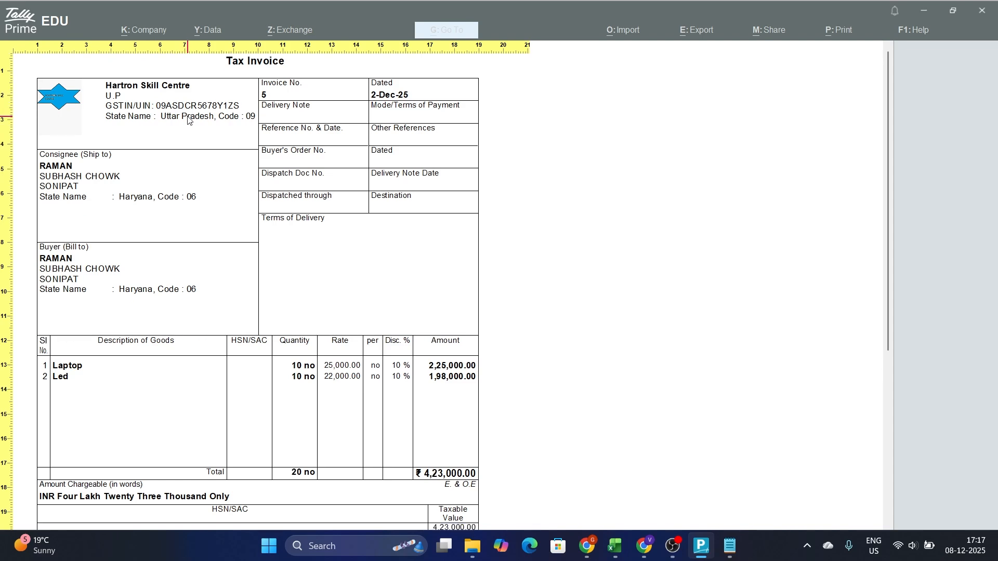
{"action": "scroll", "coordinate": [188, 120], "scroll_direction": "down", "scroll_amount": 3}
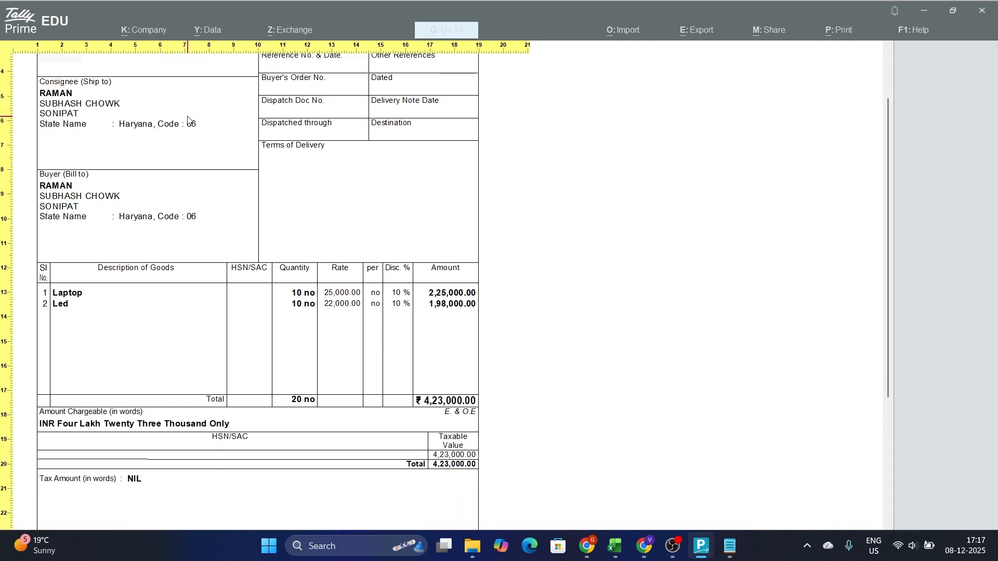
{"action": "scroll", "coordinate": [188, 120], "scroll_direction": "up", "scroll_amount": 6}
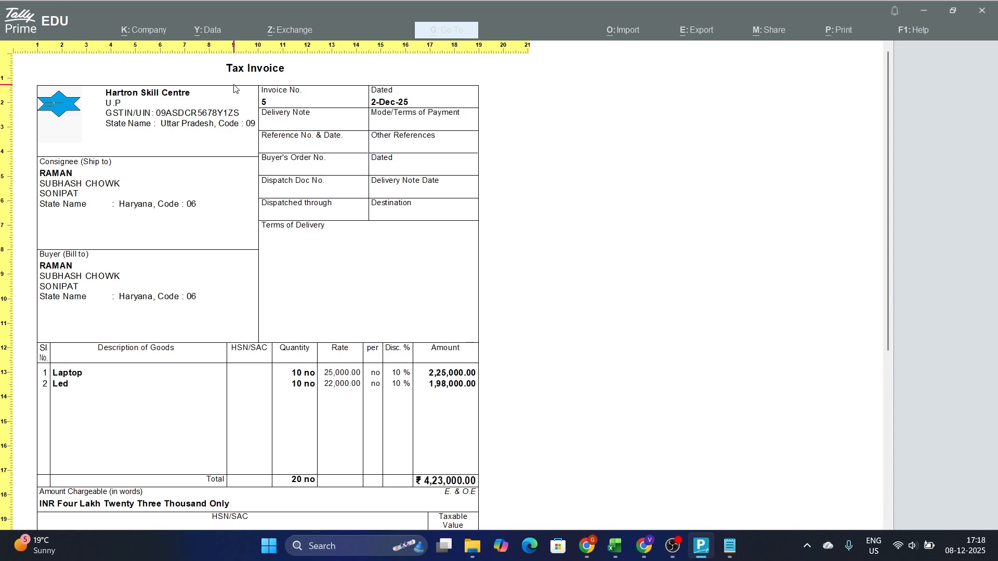
{"action": "key", "text": "Escape"}
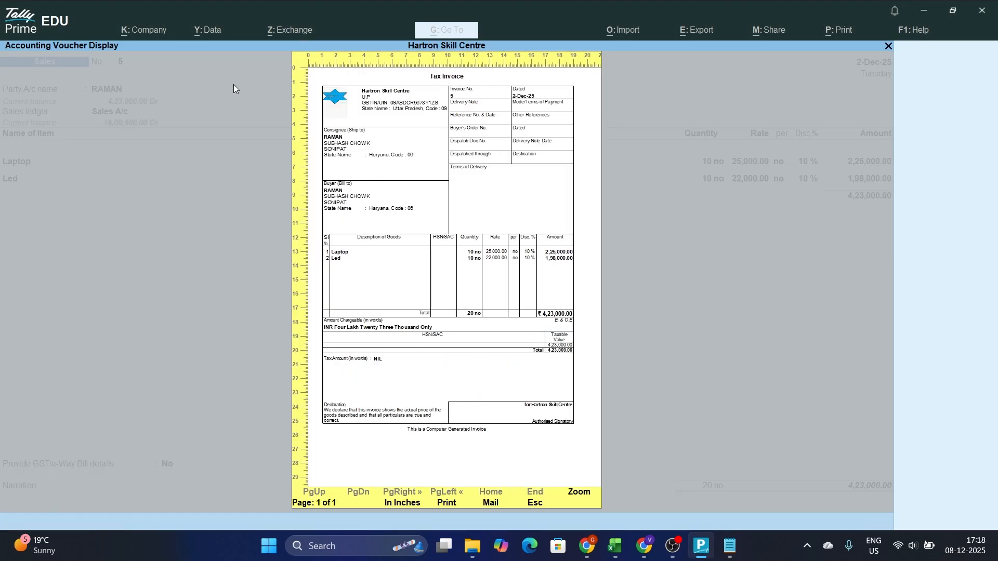
{"action": "key", "text": "Escape"}
Quit the voucher alteration without saving and leave voucher entry for the Gateway of Tally
{"action": "key", "text": "Escape"}
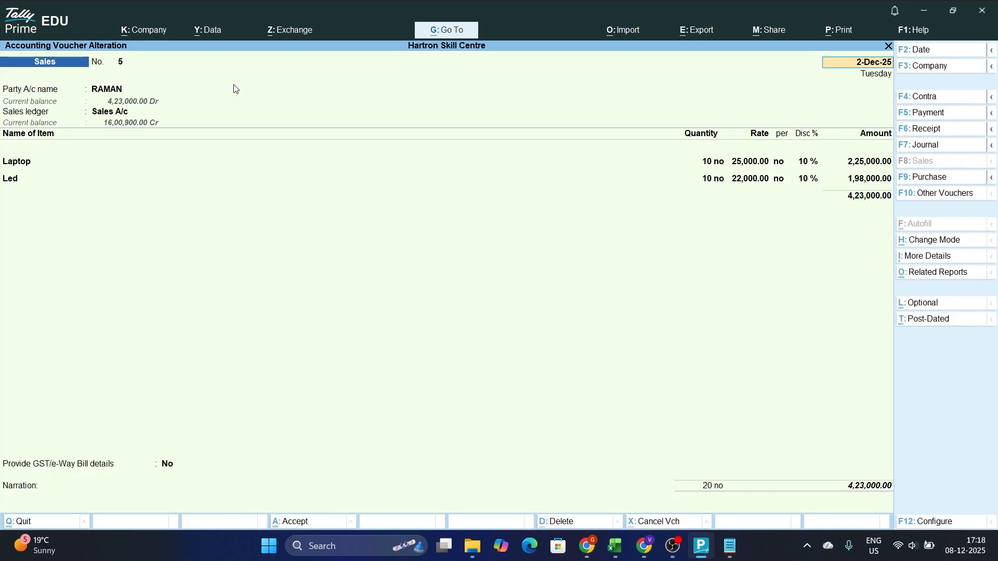
{"action": "key", "text": "BackSpace"}
{"action": "key", "text": "Escape"}
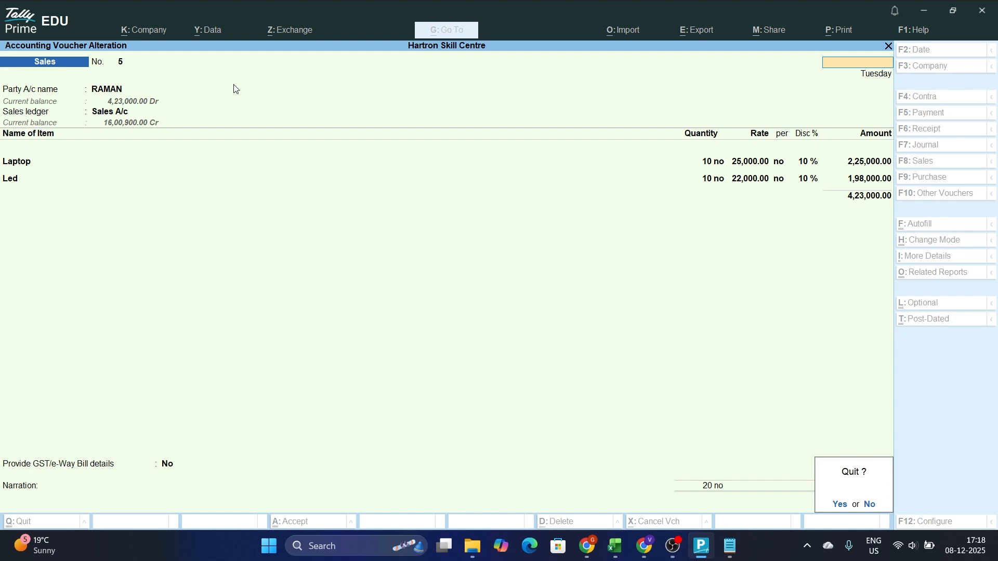
{"action": "key", "text": "y"}
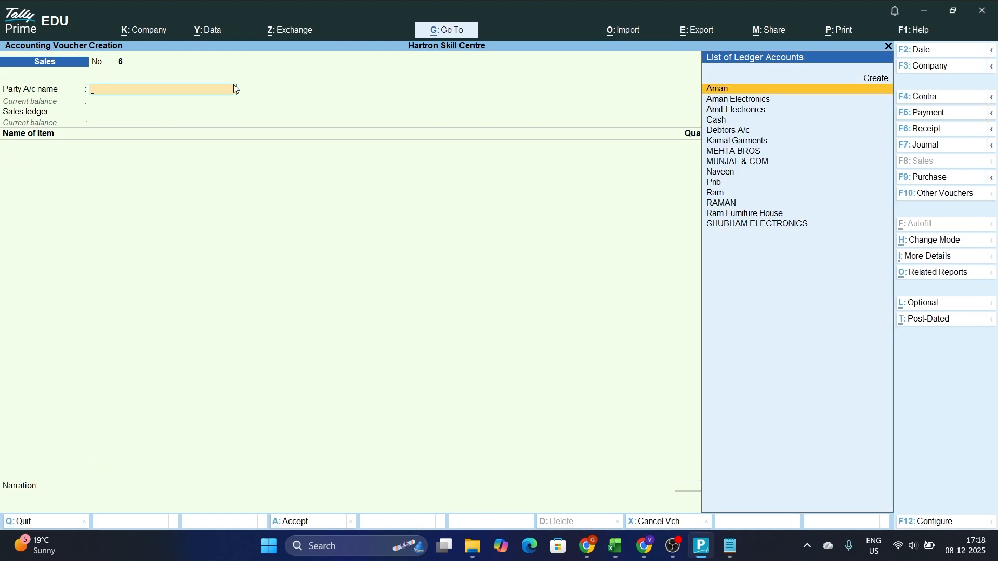
{"action": "key", "text": "Escape"}
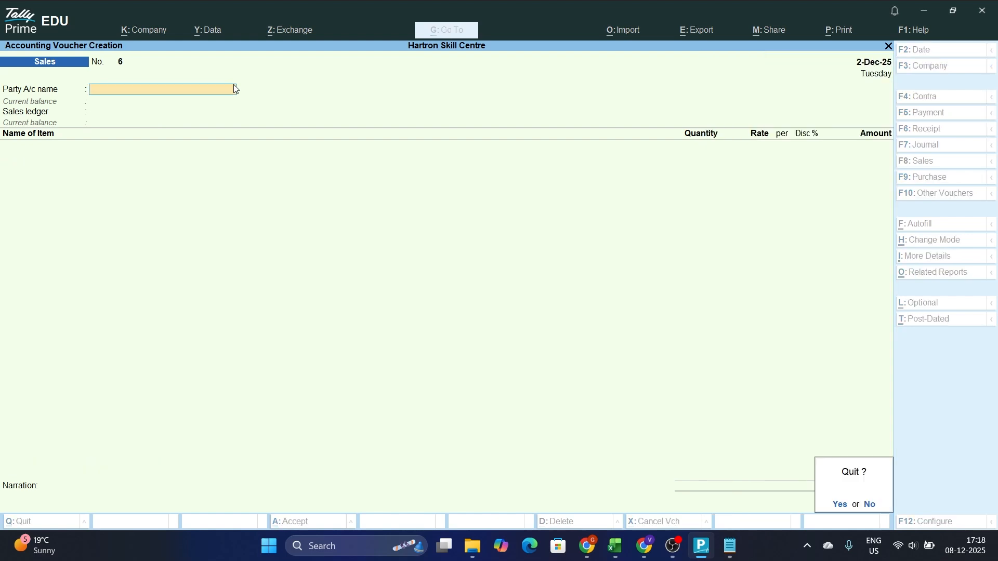
{"action": "key", "text": "y"}
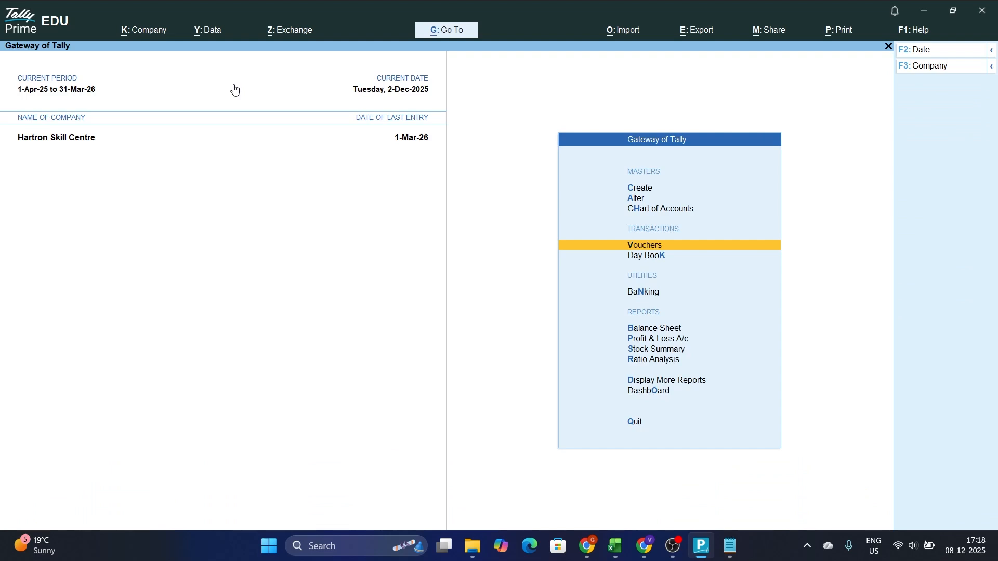